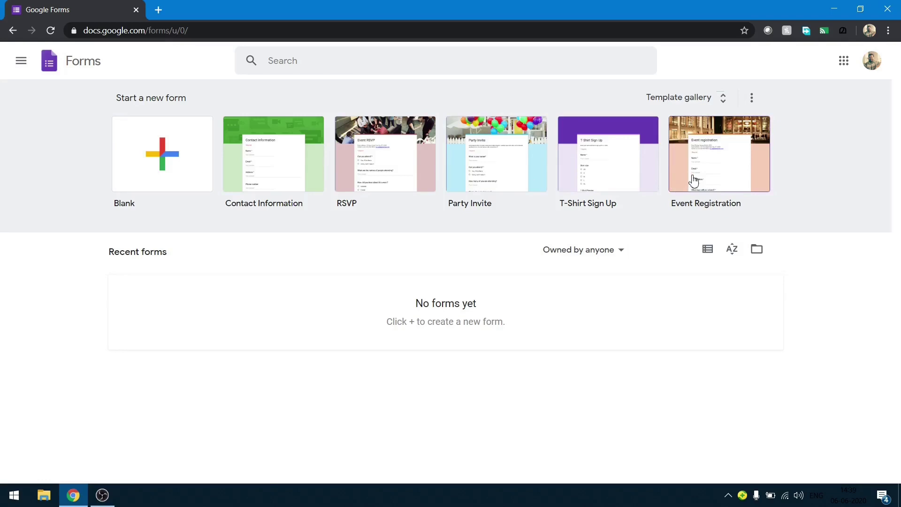
# Create a new blank form from the Google Forms home page.
pyautogui.click(189, 184)
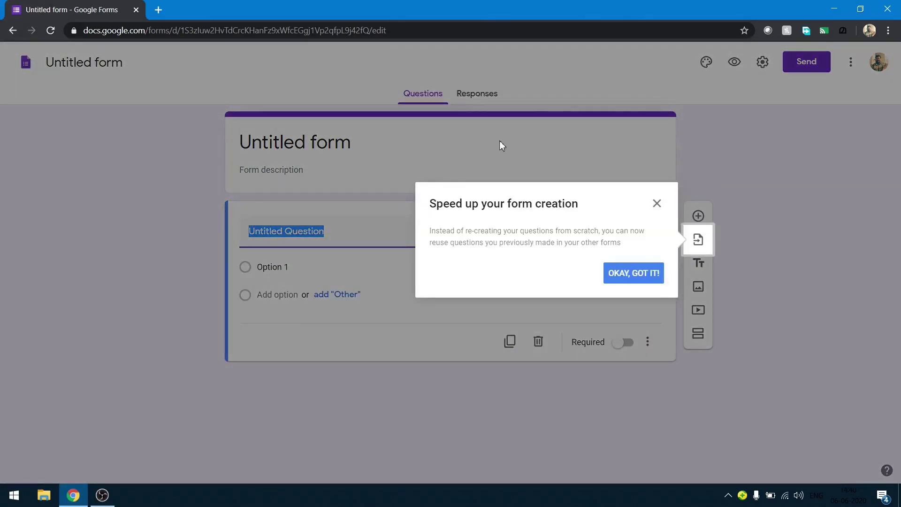
# Dismiss the reuse-questions tip and view the Responses tab showing 0 responses.
pyautogui.click(797, 174)
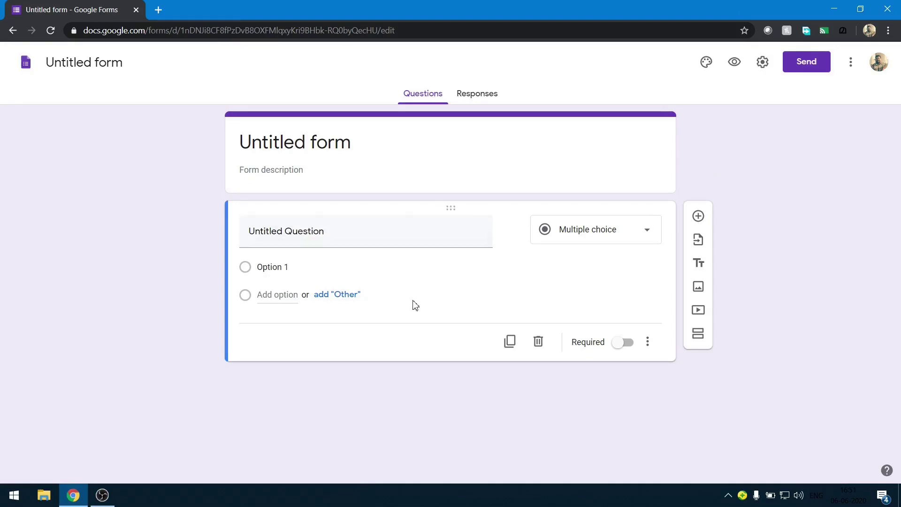
pyautogui.click(474, 97)
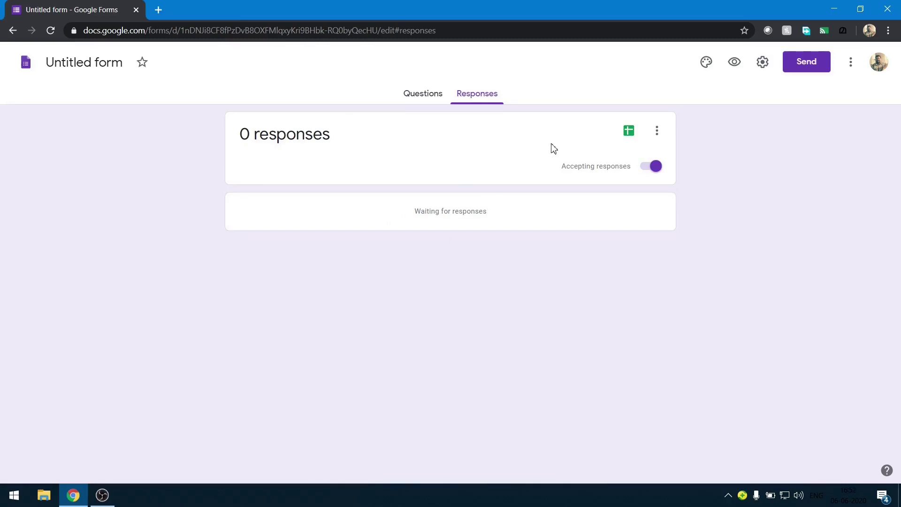
# Link responses to a newly created 'Untitled form (Responses)' spreadsheet, then return to the form.
pyautogui.click(629, 131)
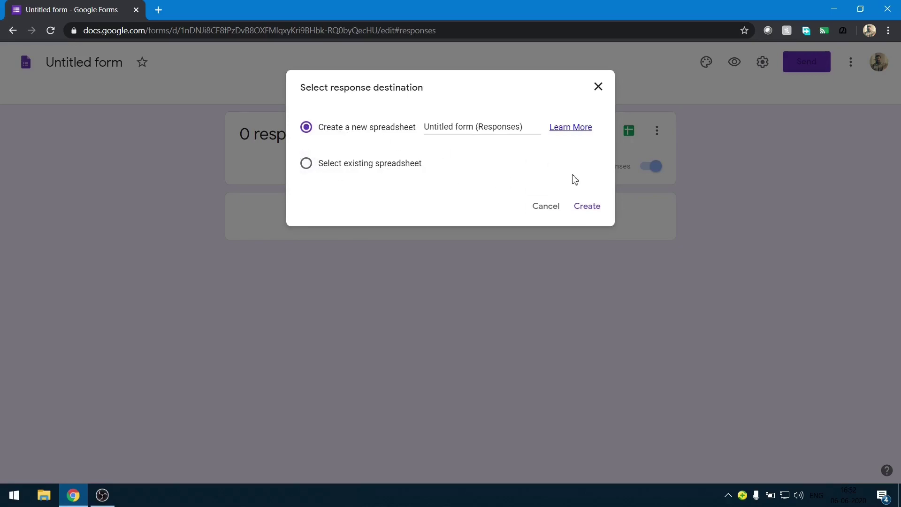
pyautogui.click(587, 209)
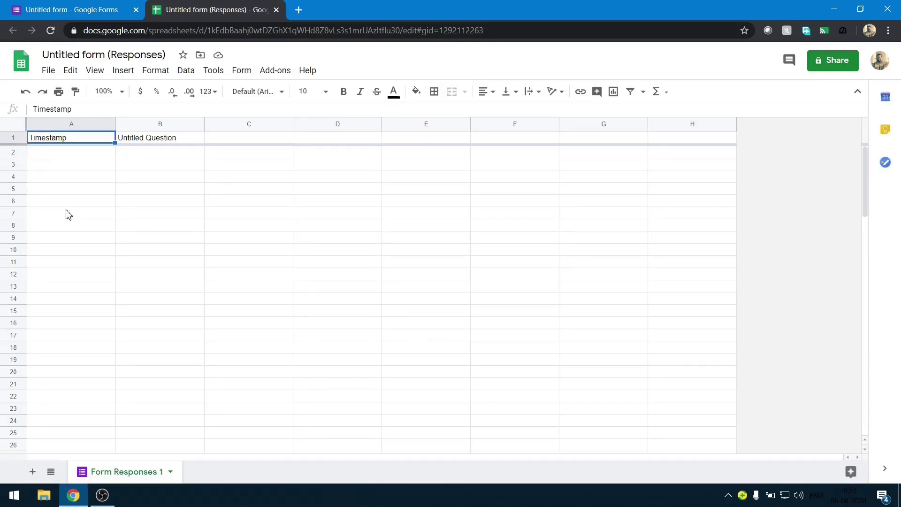
pyautogui.click(276, 10)
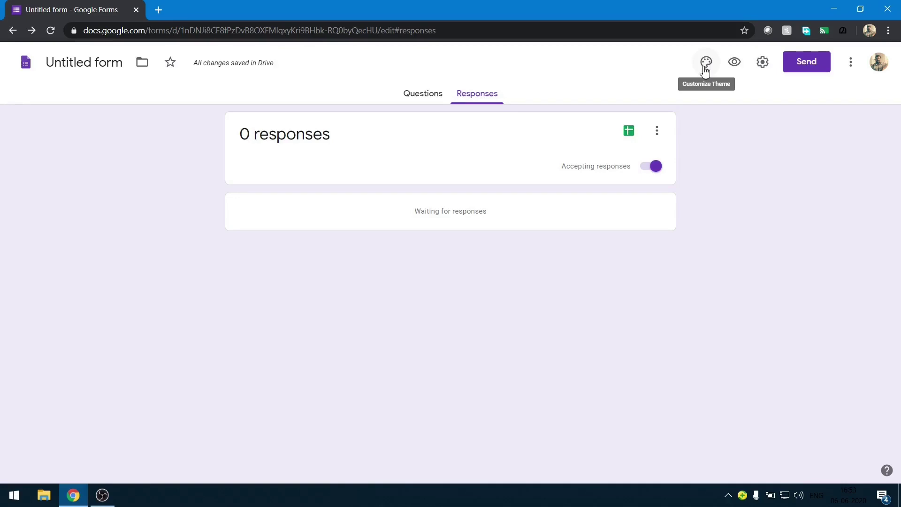
# Set the form's header image to the first Work and School theme image.
pyautogui.click(705, 70)
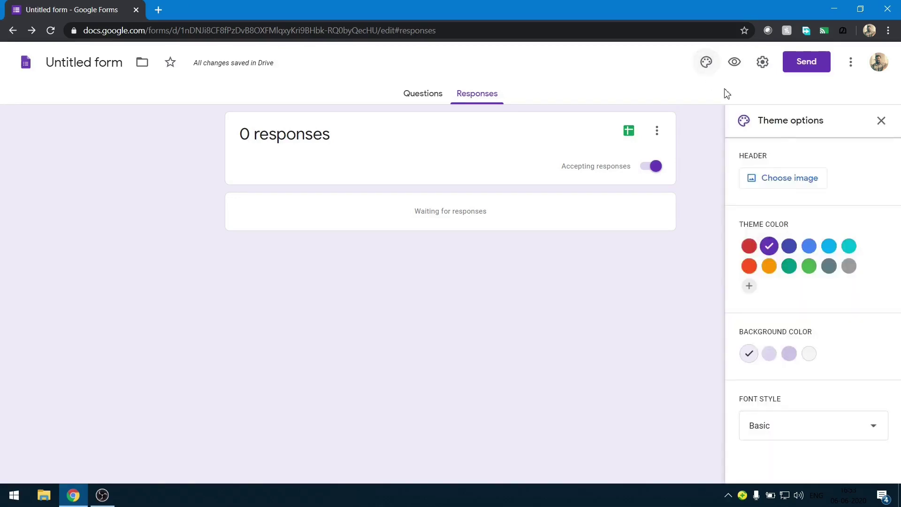
pyautogui.click(804, 183)
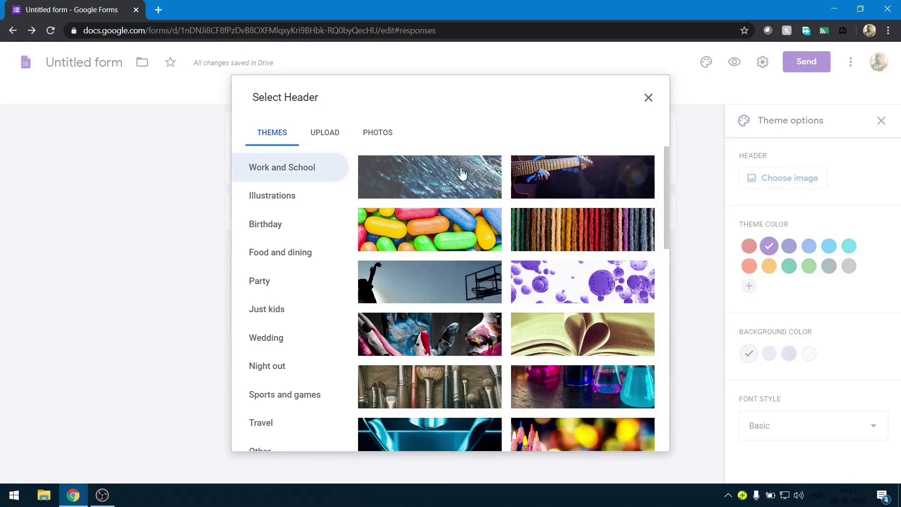
pyautogui.click(462, 174)
pyautogui.click(645, 440)
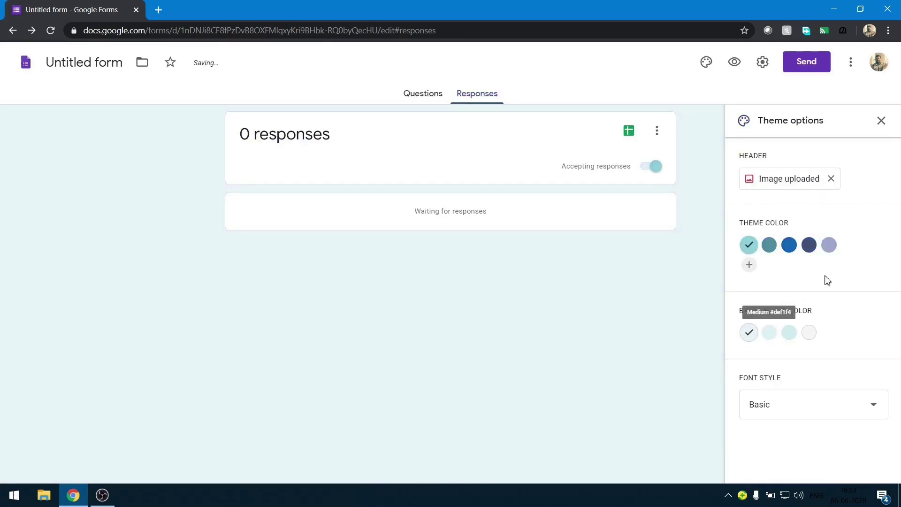
# Choose a blue theme colour, a darker blue background and the Formal font style.
pyautogui.click(789, 248)
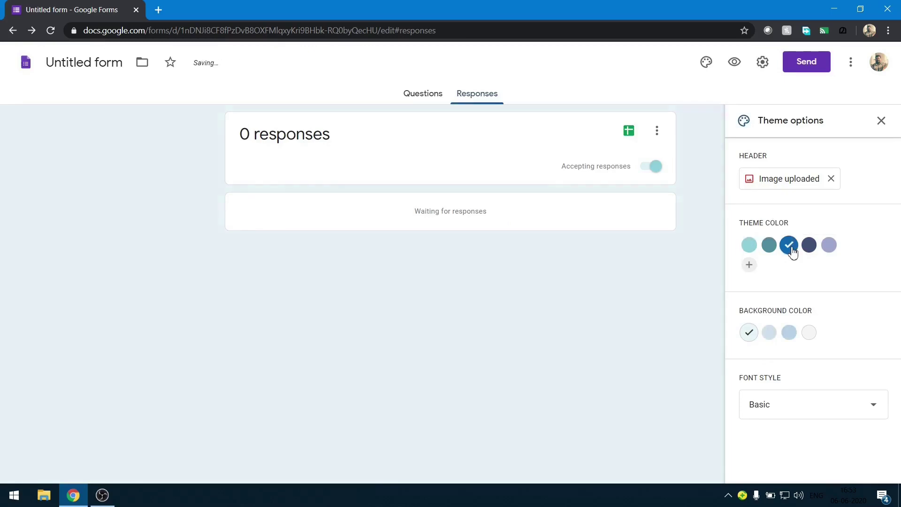
pyautogui.click(789, 334)
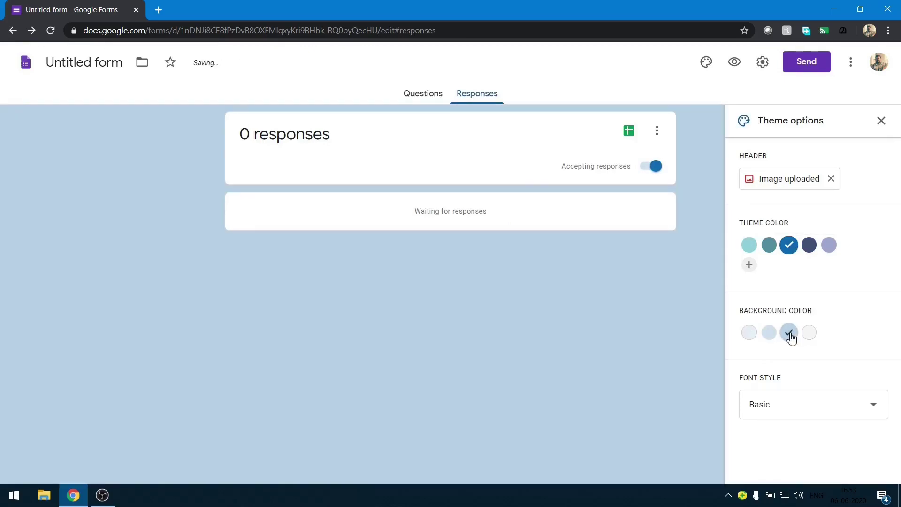
pyautogui.click(812, 412)
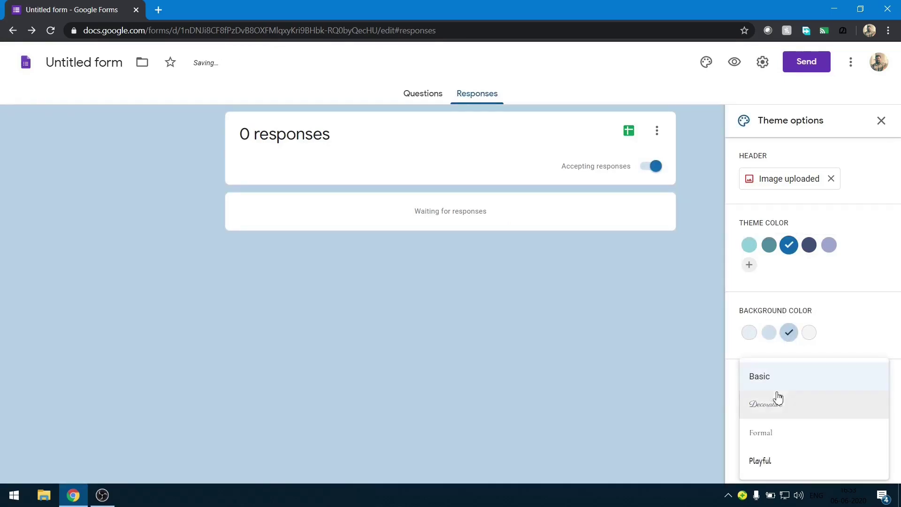
pyautogui.click(789, 445)
pyautogui.click(432, 94)
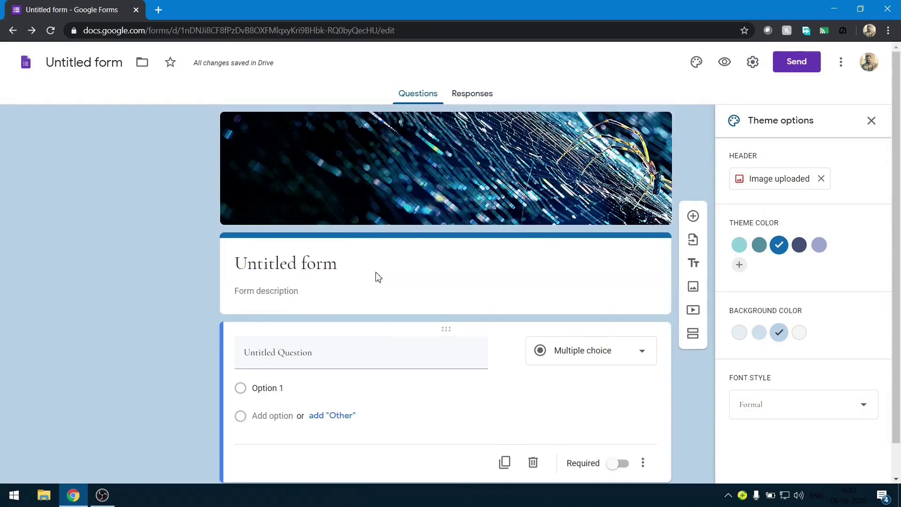
pyautogui.click(725, 64)
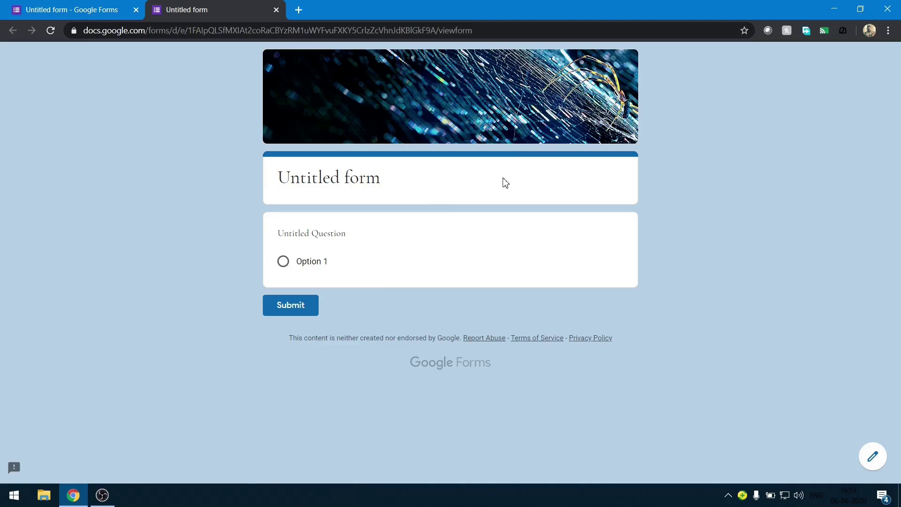
pyautogui.hotkey('ctrl', 'w')
pyautogui.click(759, 65)
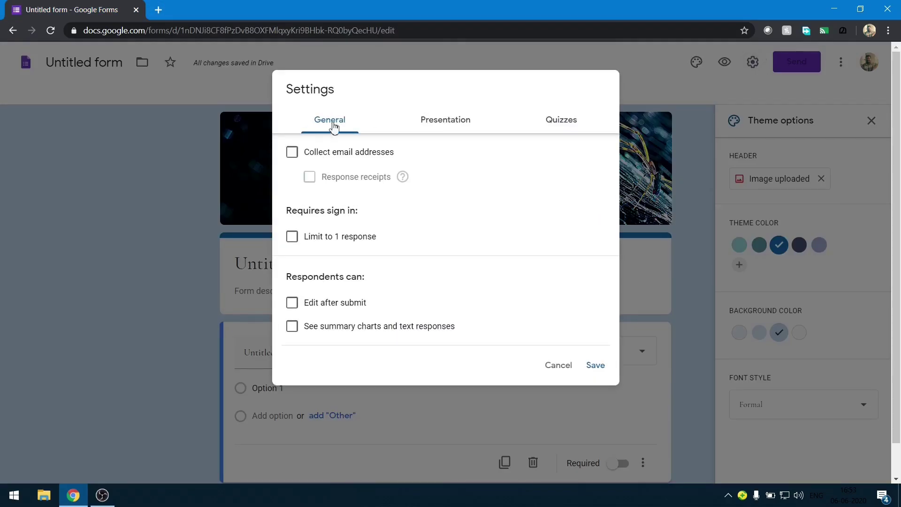
pyautogui.click(462, 122)
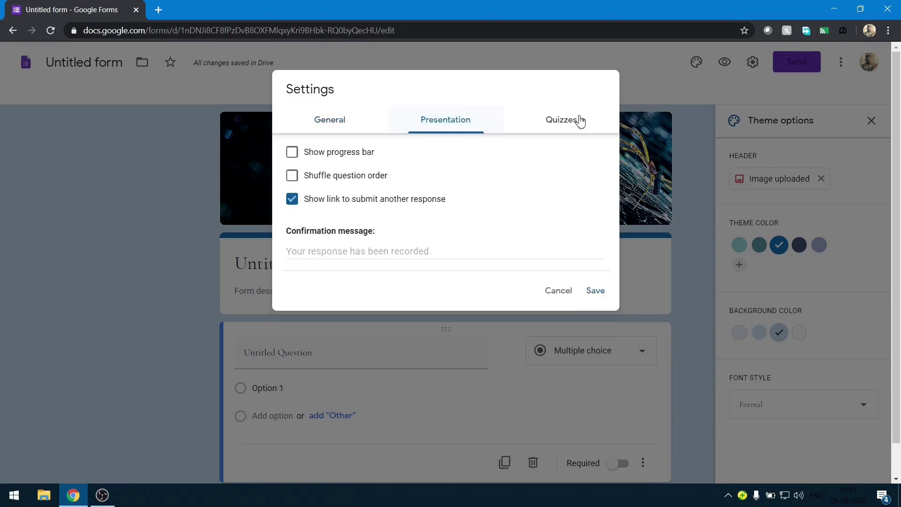
pyautogui.click(581, 120)
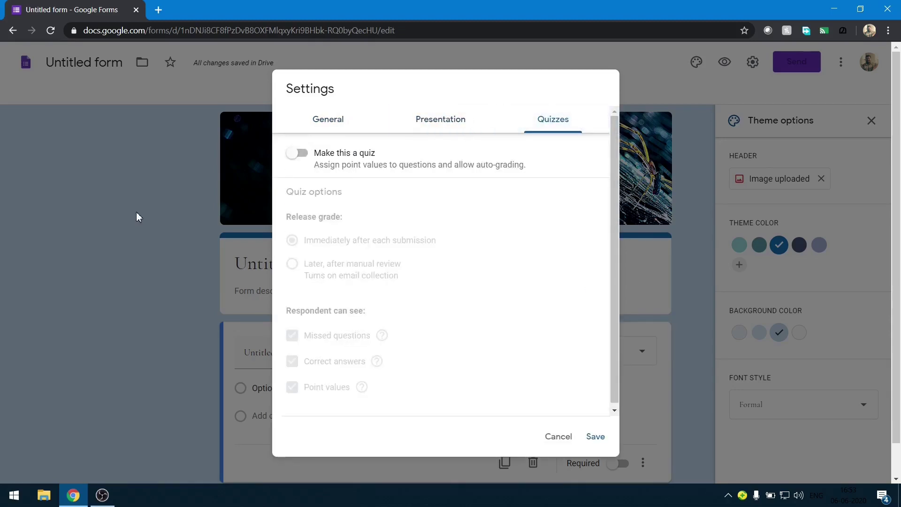
pyautogui.click(137, 215)
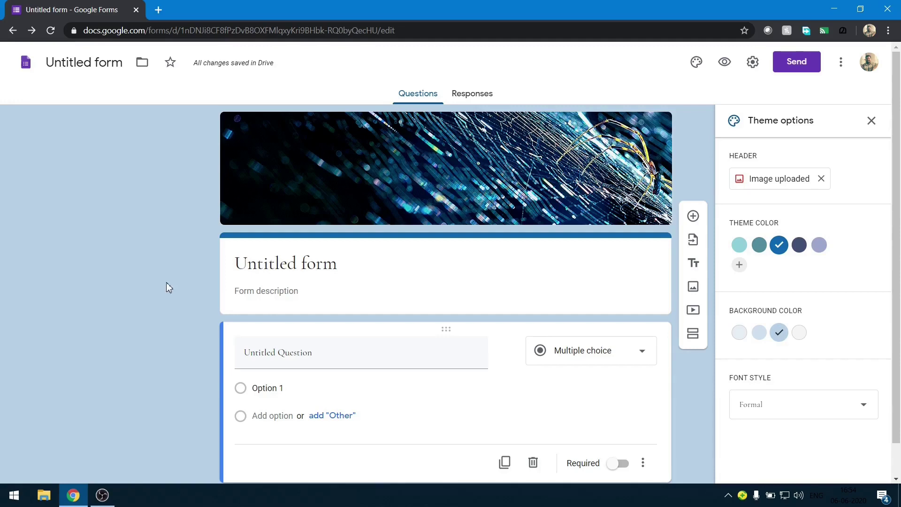
# Rename the form to 'Data collection - Class 9A'.
pyautogui.click(90, 60)
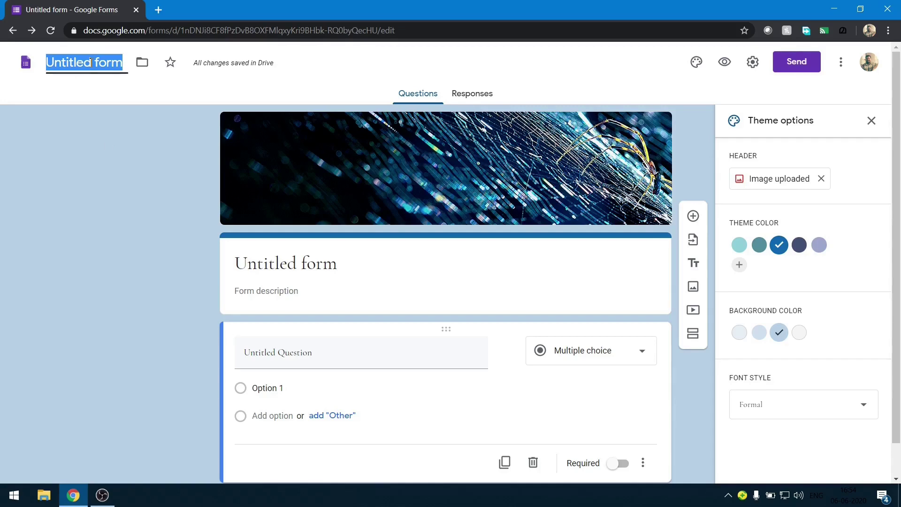
pyautogui.write('Data')
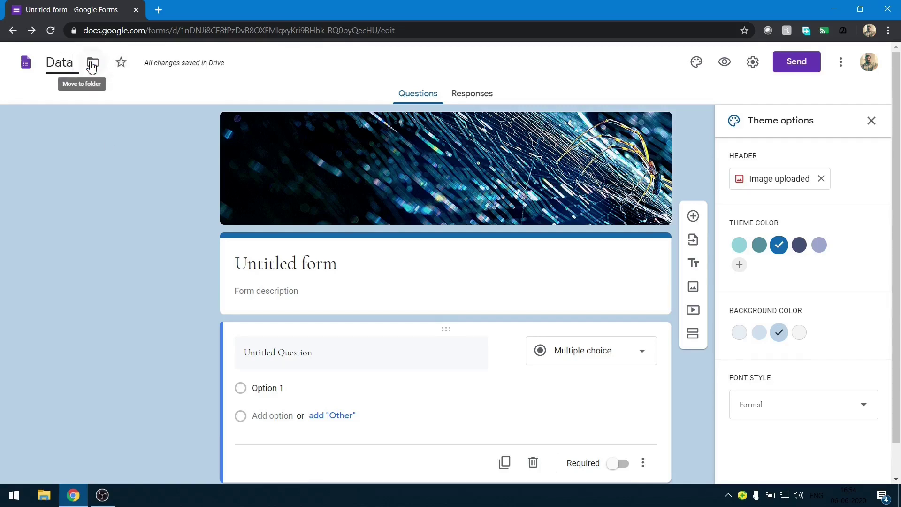
pyautogui.write(' collectio')
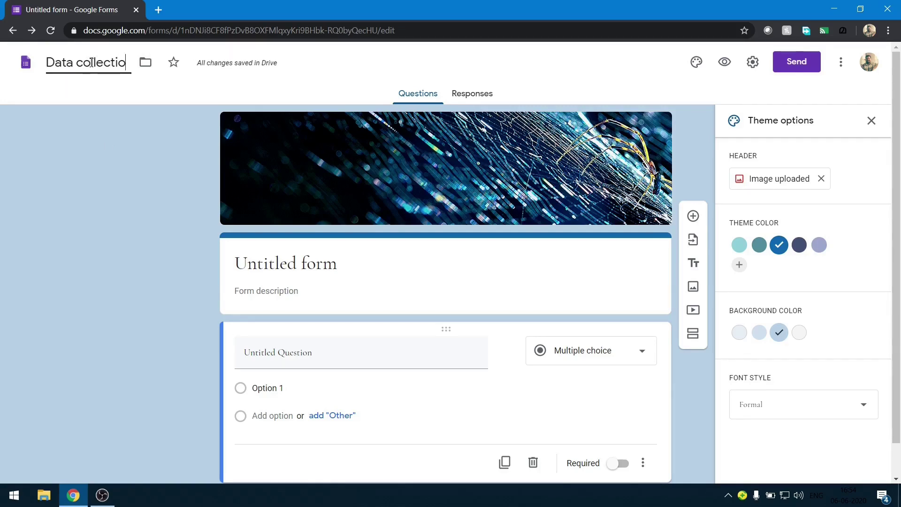
pyautogui.write('n -')
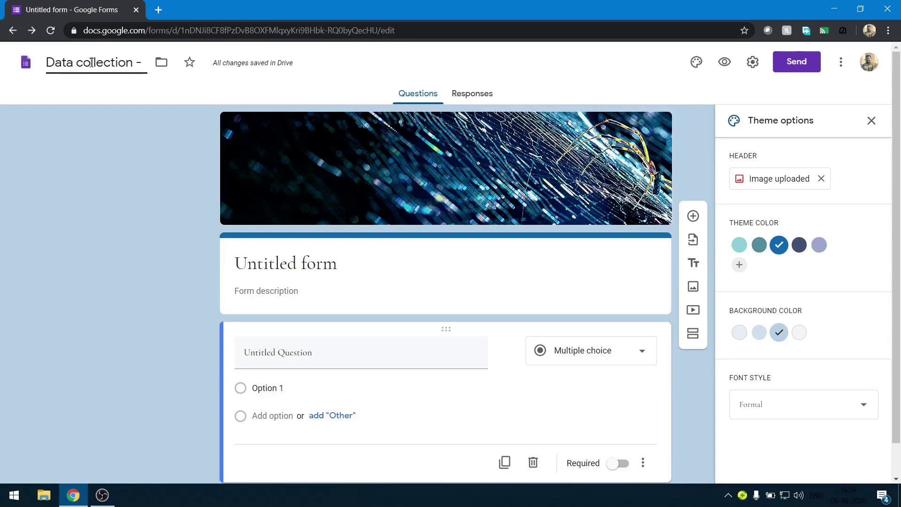
pyautogui.write(' Class 9A')
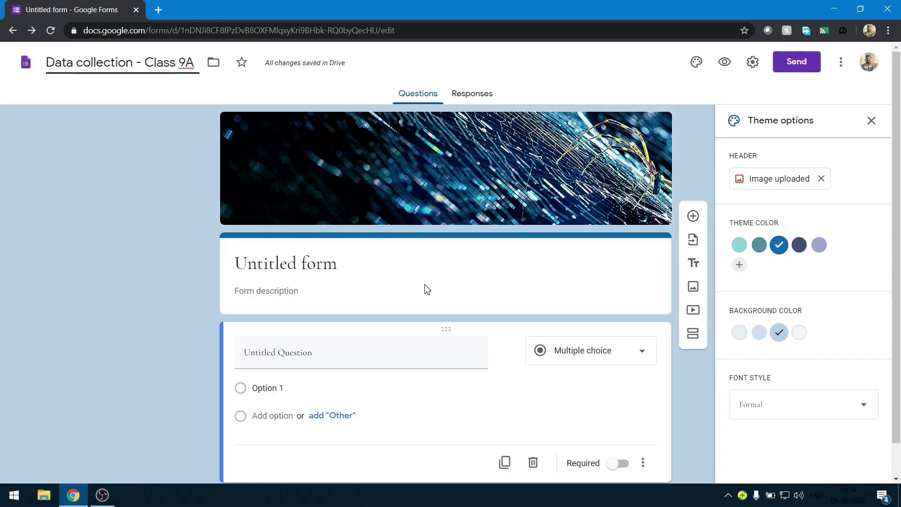
pyautogui.click(166, 180)
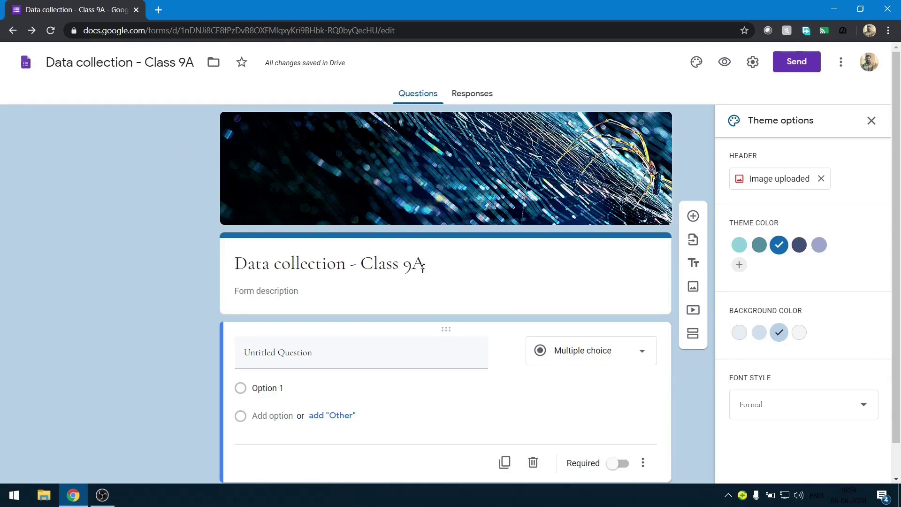
pyautogui.click(258, 293)
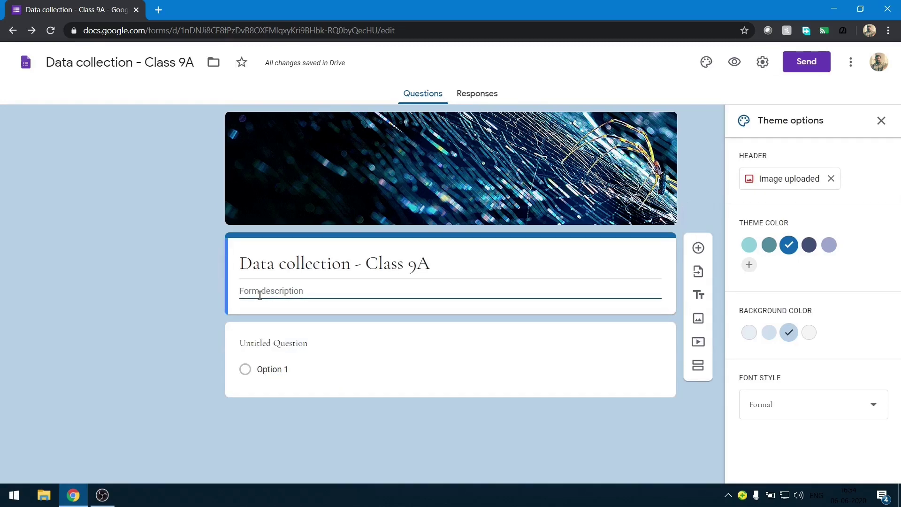
# Enter the description 'Please fill the aata carefully' beneath the form title.
pyautogui.write('Please fill')
pyautogui.write(' the a')
pyautogui.write('ata')
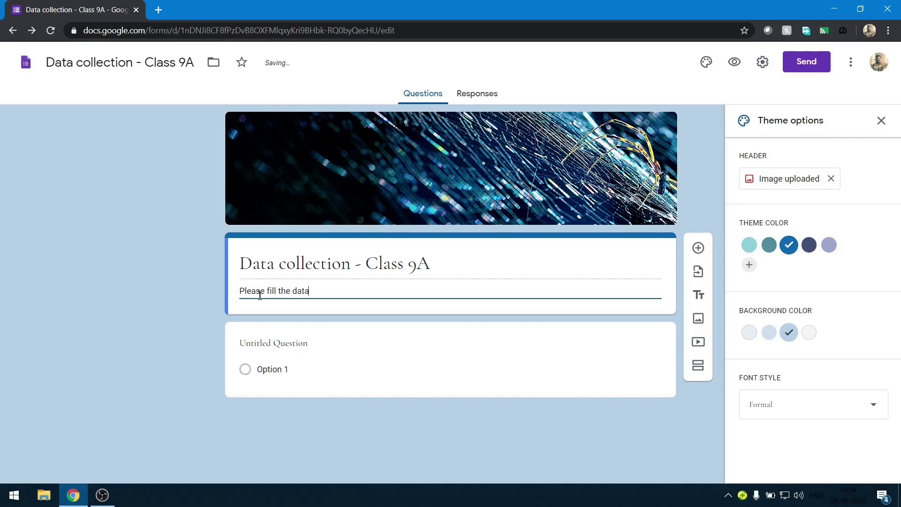
pyautogui.write(' carefully')
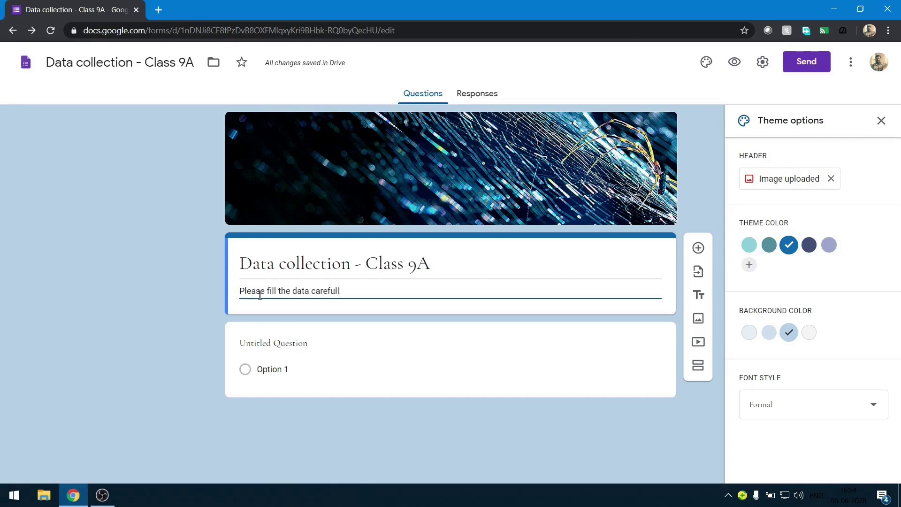
pyautogui.click(109, 317)
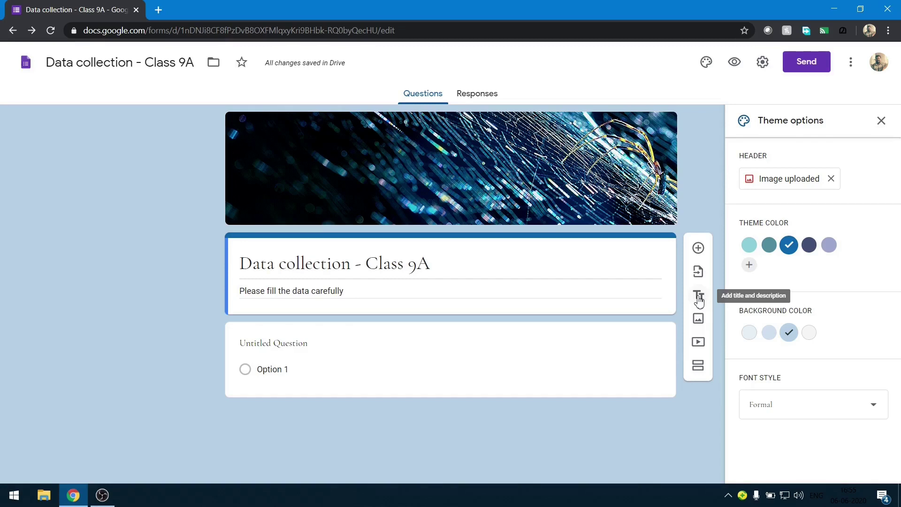
# Look at the image upload option, then close the image dialog without inserting anything.
pyautogui.click(699, 328)
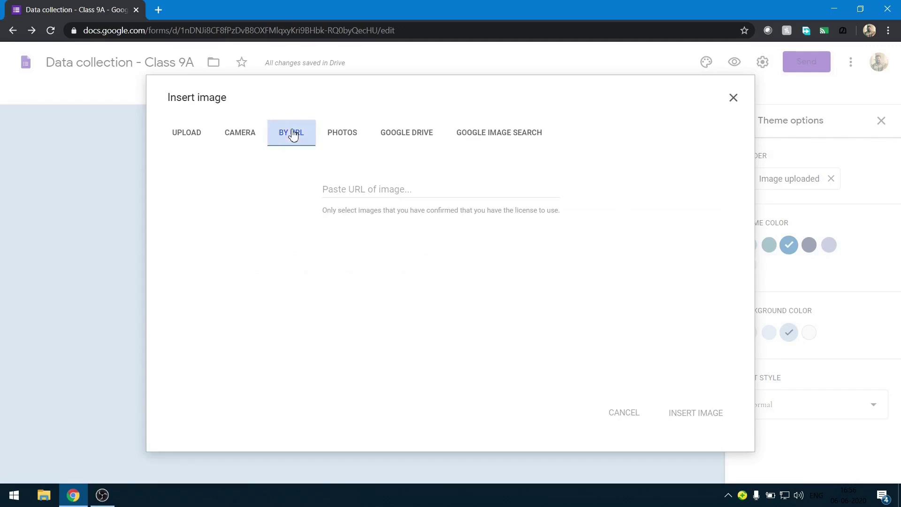
pyautogui.click(179, 138)
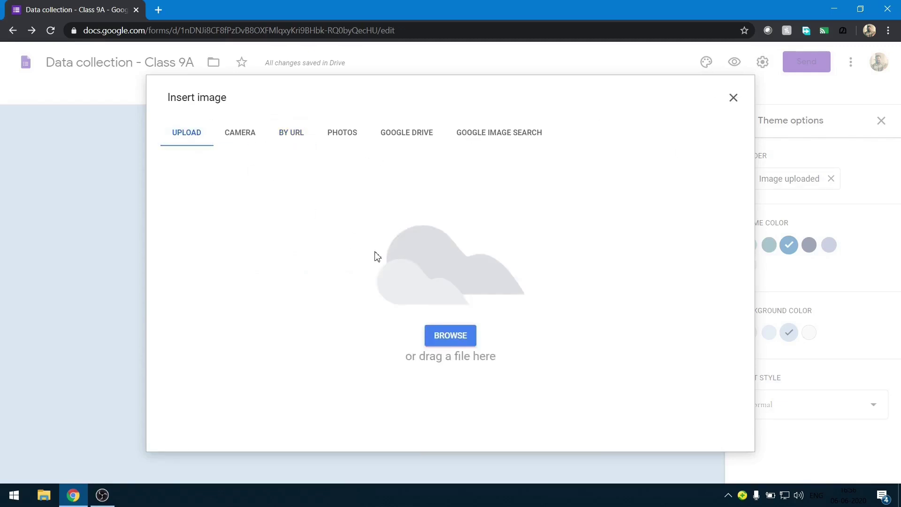
pyautogui.click(732, 98)
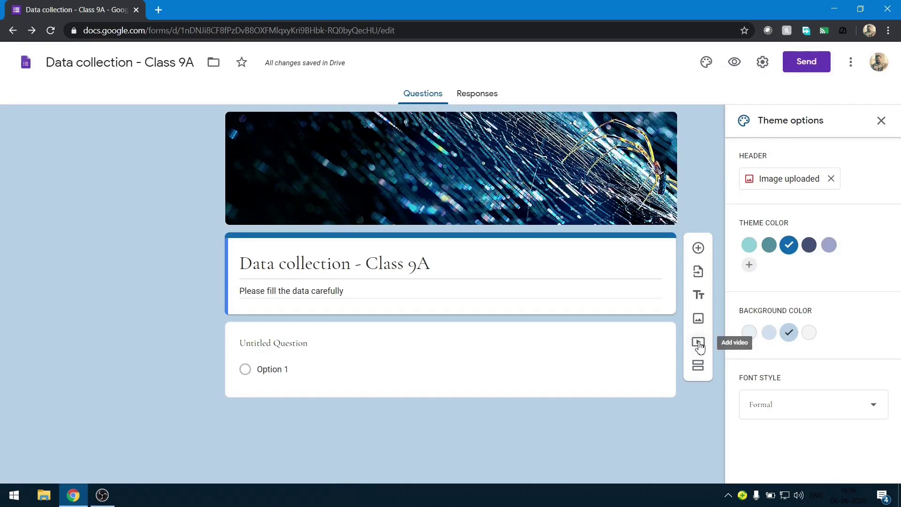
# Look at the YouTube search and URL video options, then close the video picker.
pyautogui.click(698, 343)
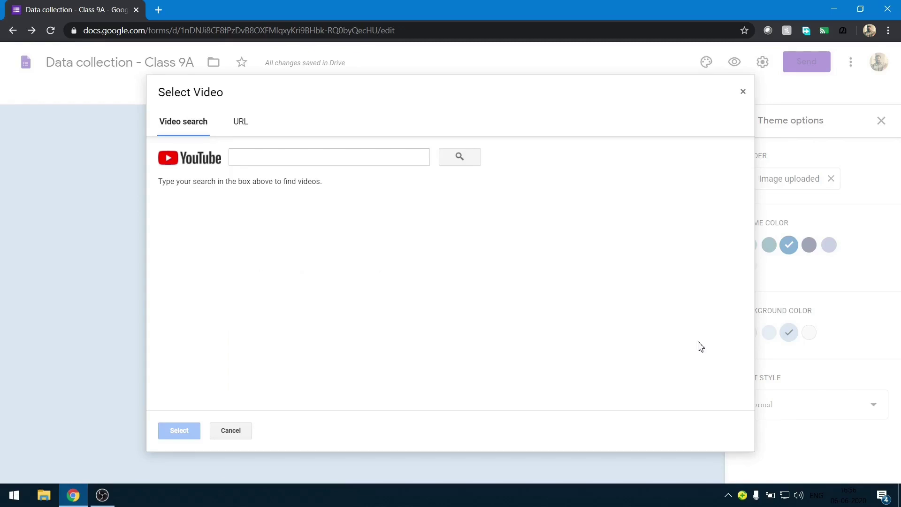
pyautogui.click(325, 158)
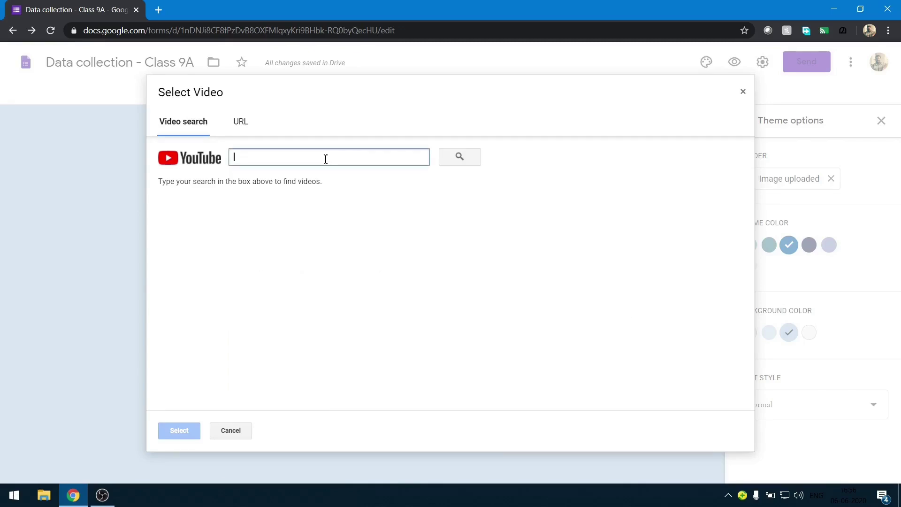
pyautogui.click(250, 123)
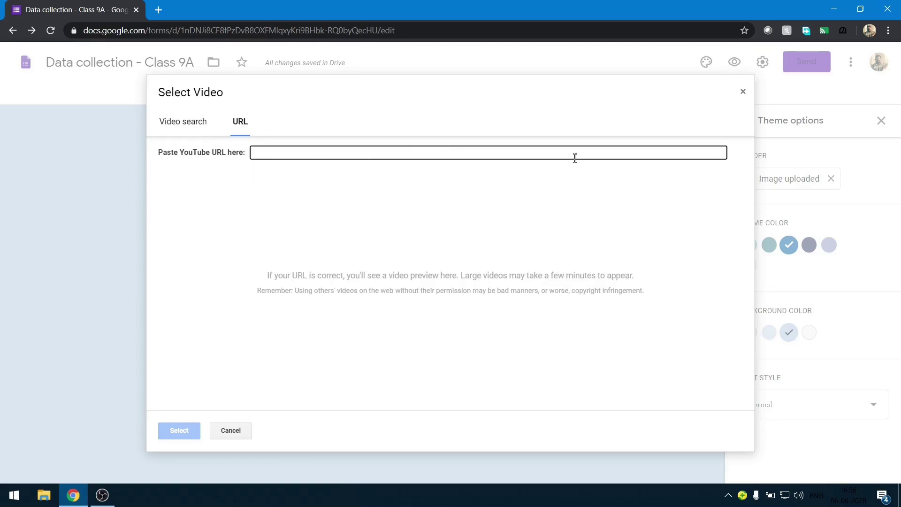
pyautogui.click(743, 92)
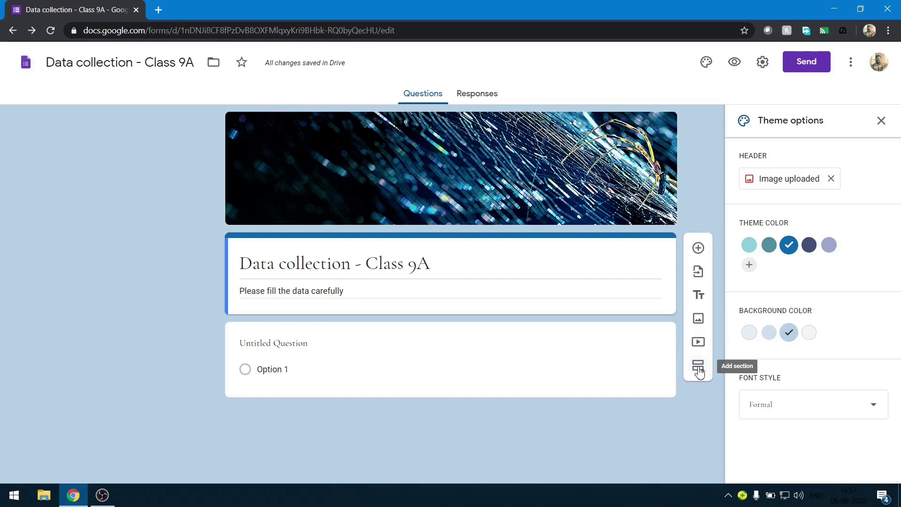
# Add a second section and then delete it, leaving a single section.
pyautogui.click(698, 369)
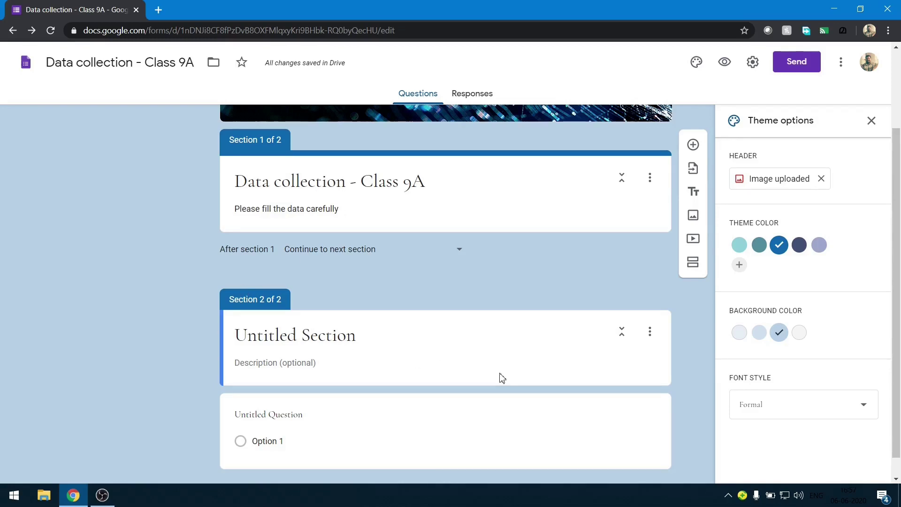
pyautogui.click(649, 330)
pyautogui.click(668, 427)
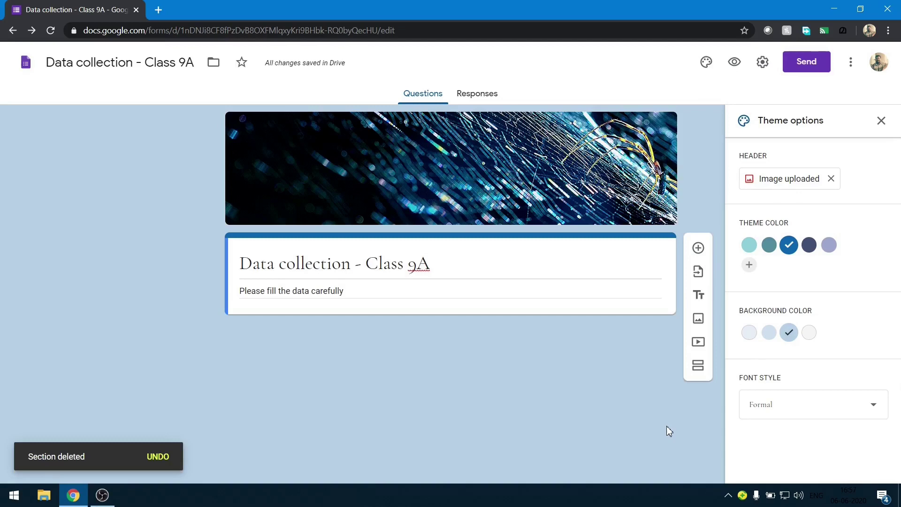
# Add a required short-answer question titled 'Student Name'.
pyautogui.click(698, 247)
pyautogui.write('S')
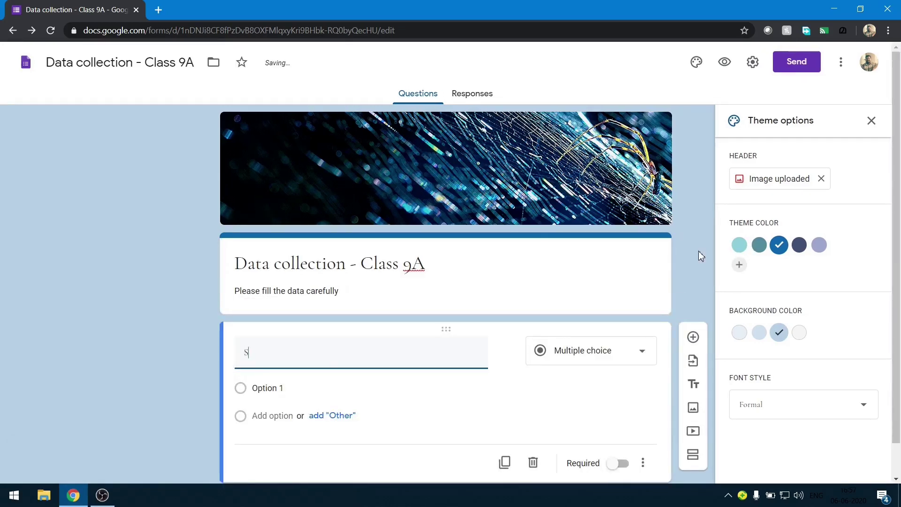
pyautogui.write('tudent Name')
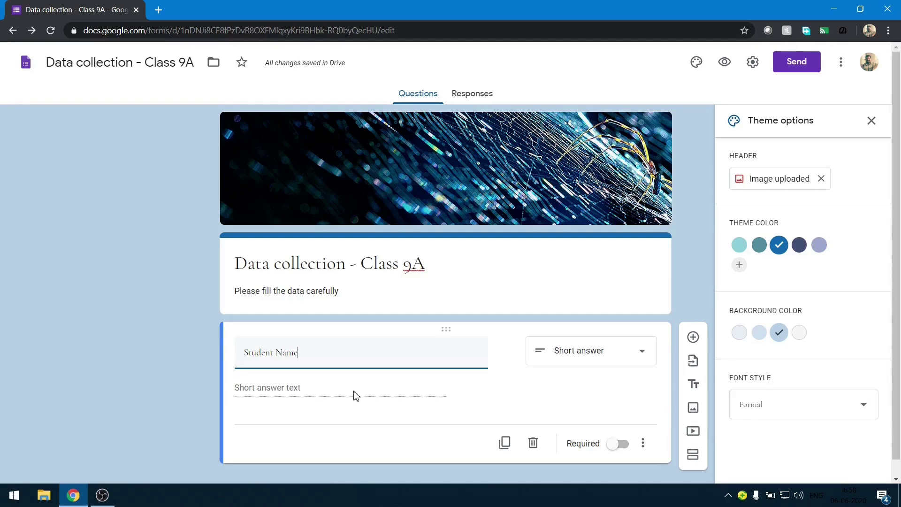
pyautogui.click(621, 449)
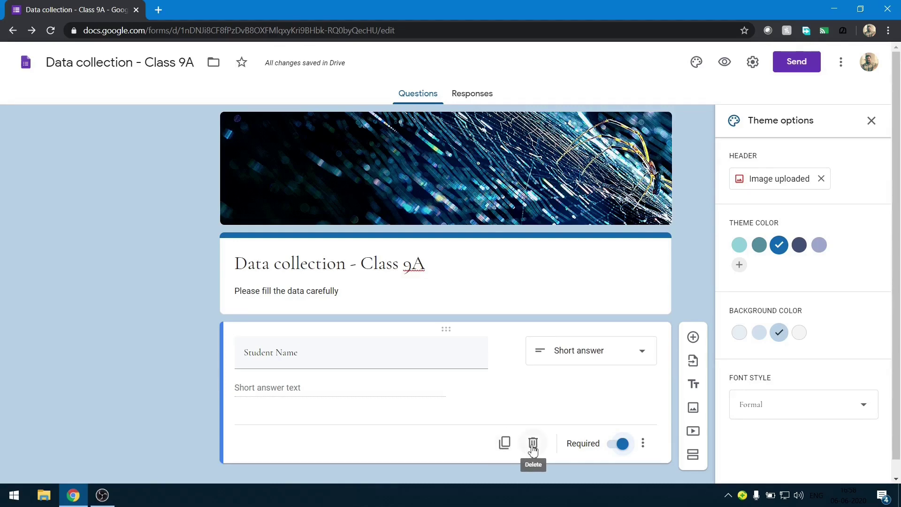
pyautogui.click(643, 444)
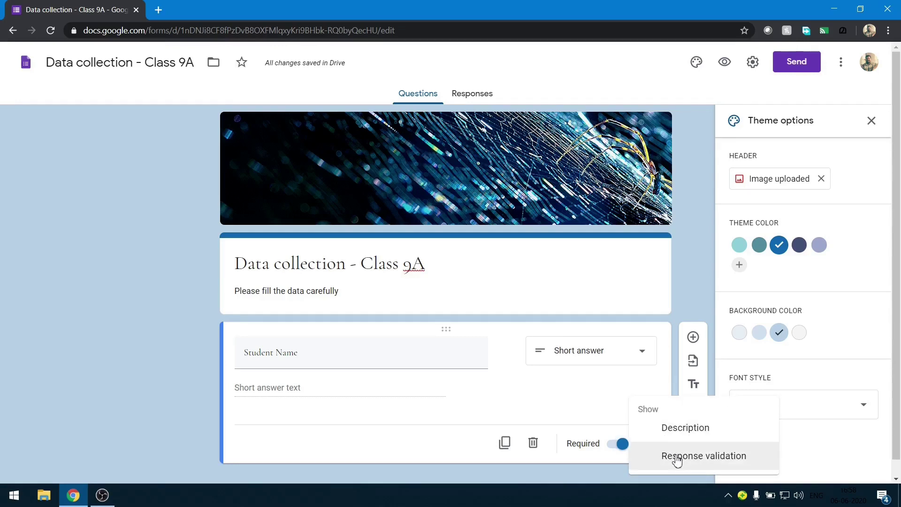
# Give Student Name Text response validation with the error message 'Invalid entry'.
pyautogui.click(677, 457)
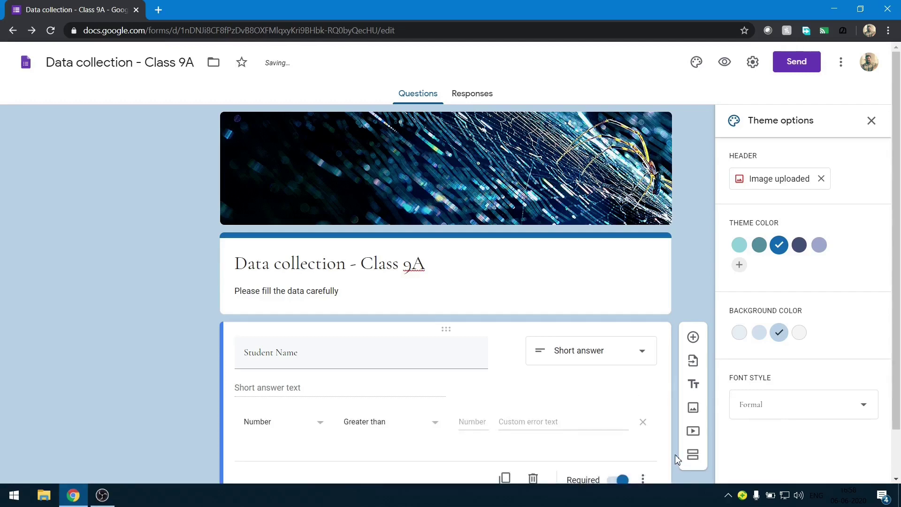
pyautogui.scroll(-1, 675, 454)
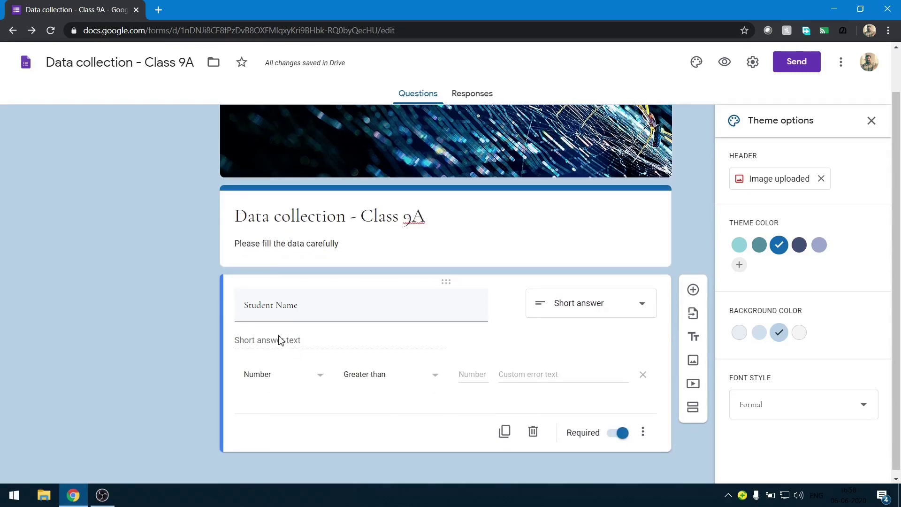
pyautogui.click(312, 377)
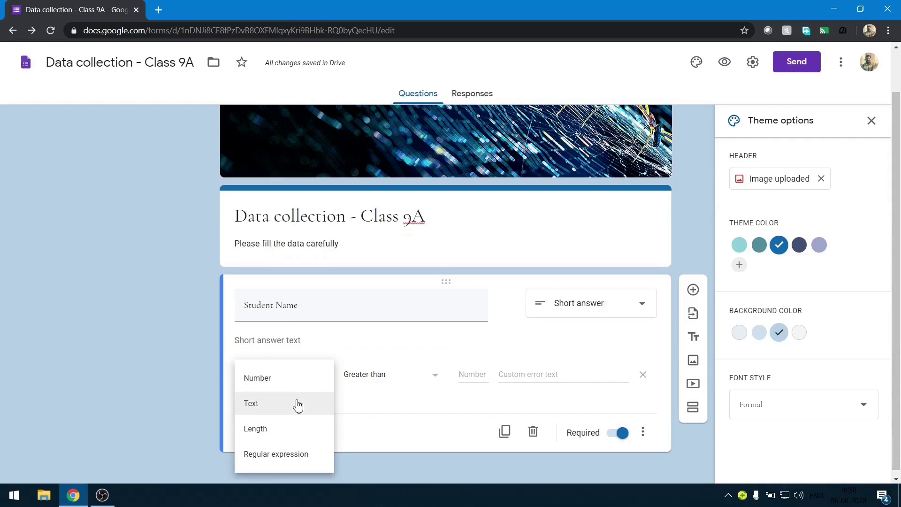
pyautogui.click(298, 405)
pyautogui.click(585, 375)
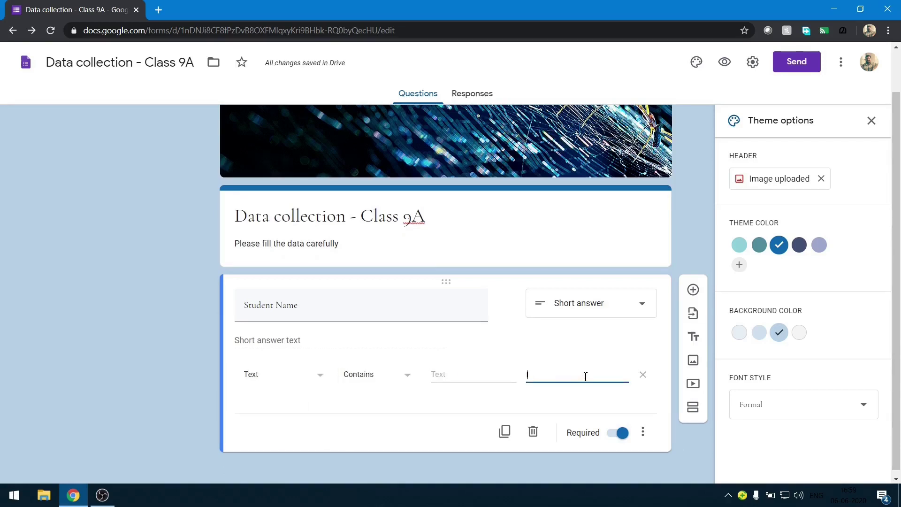
pyautogui.write('Invalid entry')
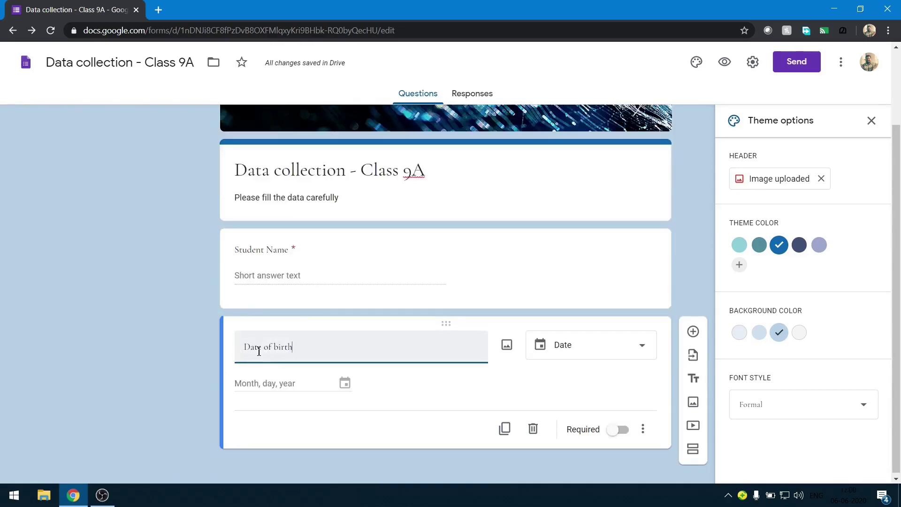
# Title the question 'Date of birth' as a Date question and make it required.
pyautogui.click(302, 350)
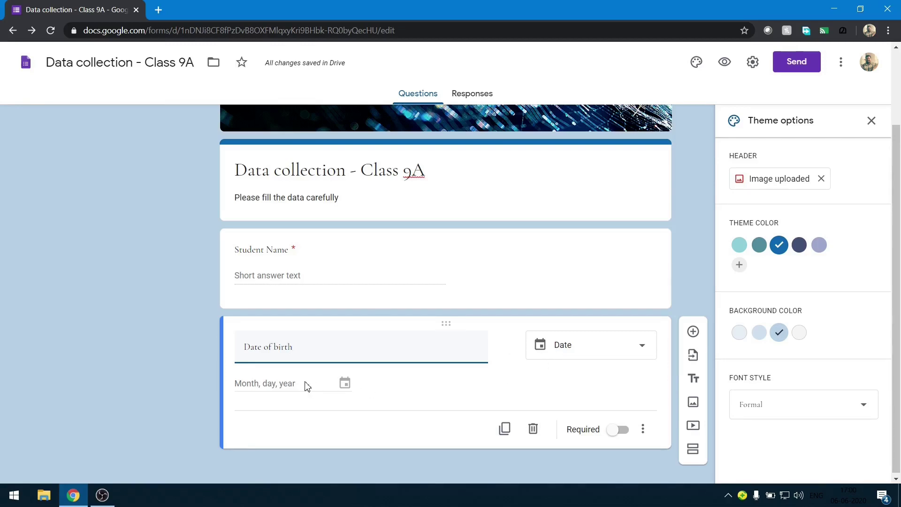
pyautogui.click(615, 430)
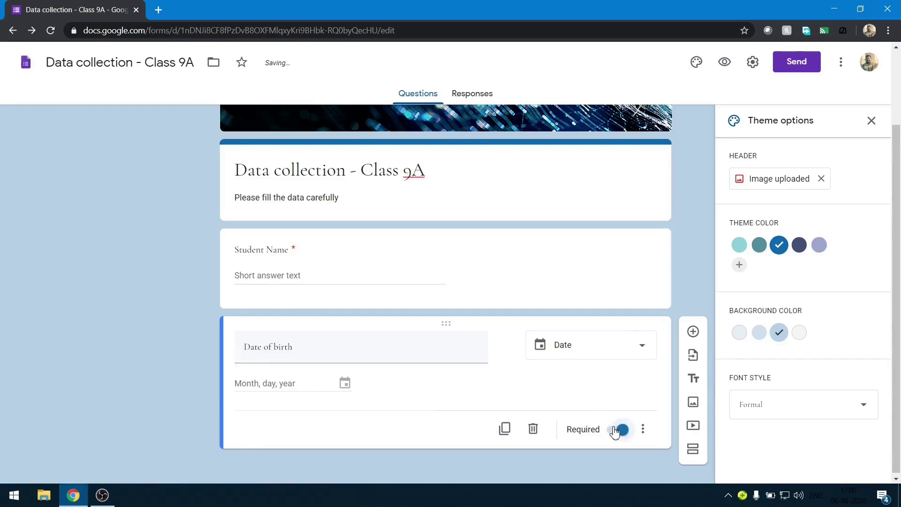
# Add a required Paragraph question titled 'Address' below Date of birth.
pyautogui.click(692, 332)
pyautogui.write('Address')
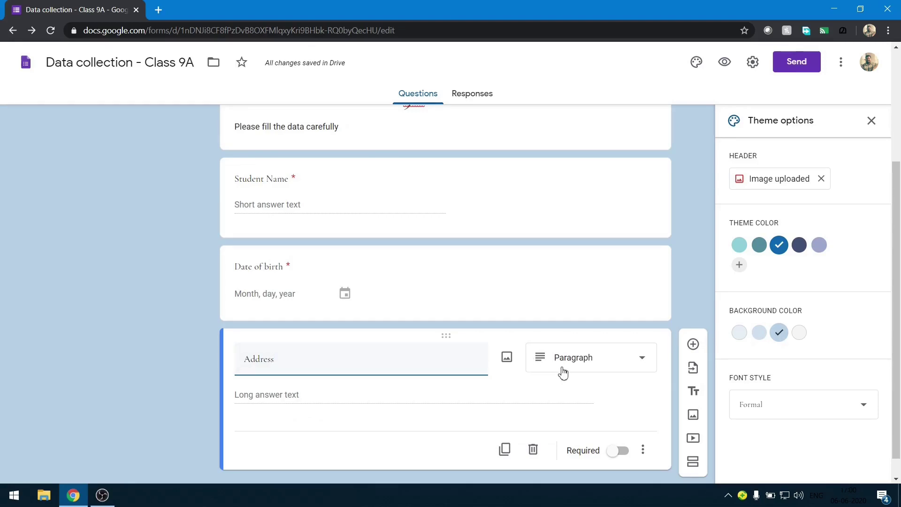
pyautogui.click(617, 450)
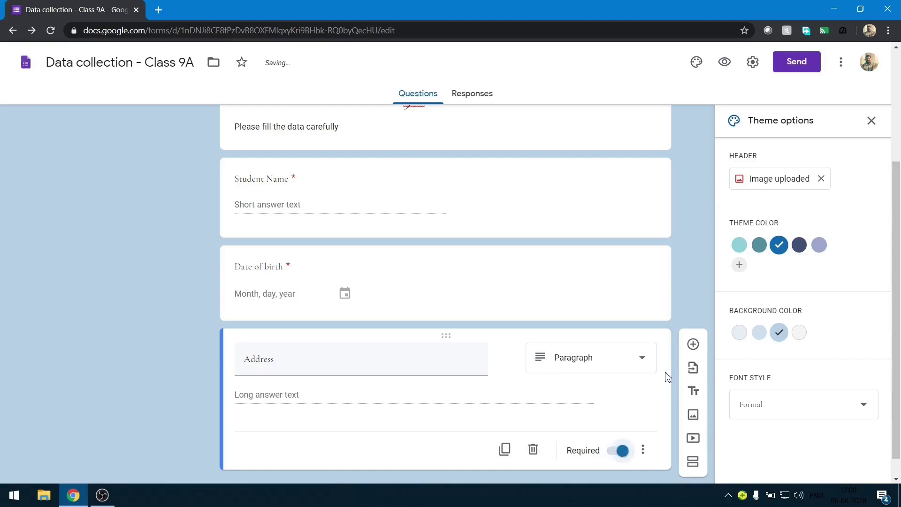
# Add a File upload question titled 'Upload photograph' below Address and accept the Drive notice.
pyautogui.click(698, 346)
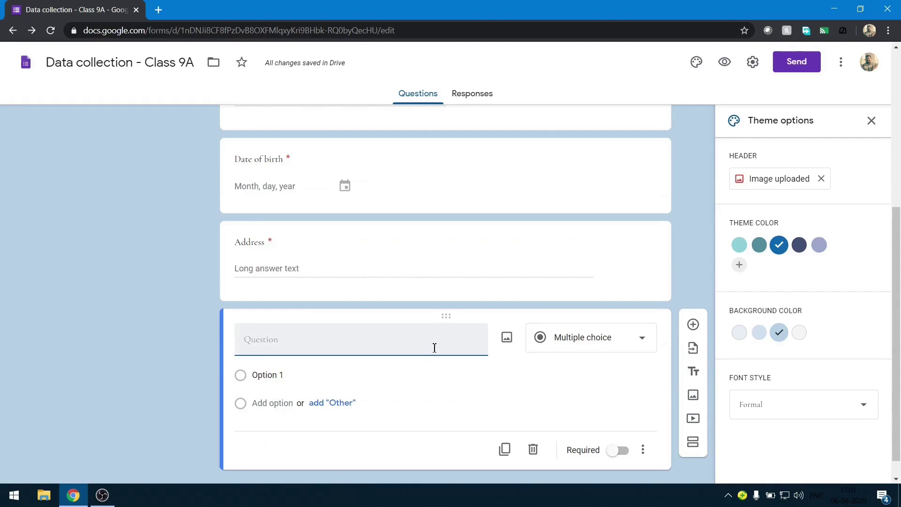
pyautogui.write('Uplo')
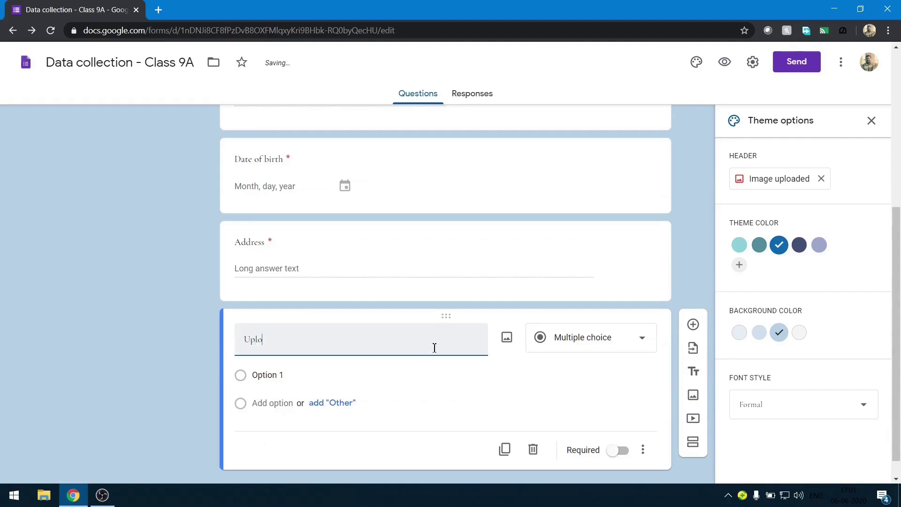
pyautogui.write('ad photo')
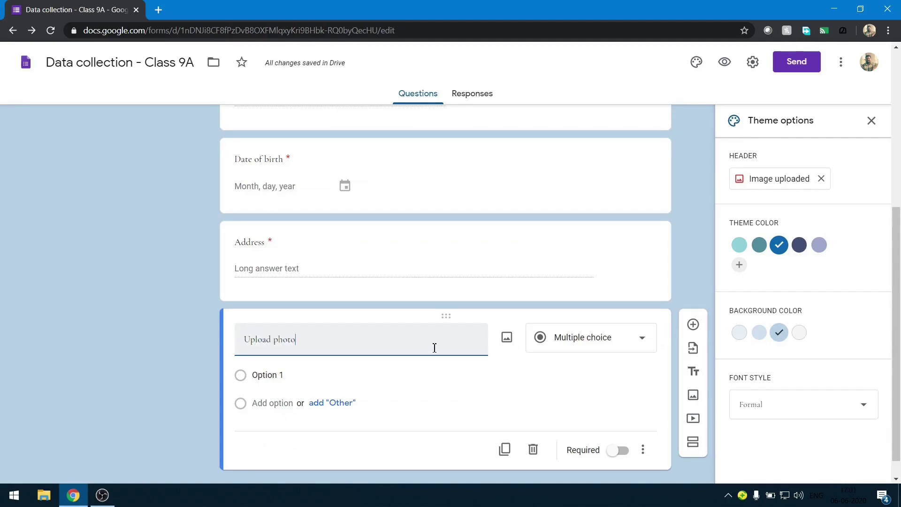
pyautogui.write('graph')
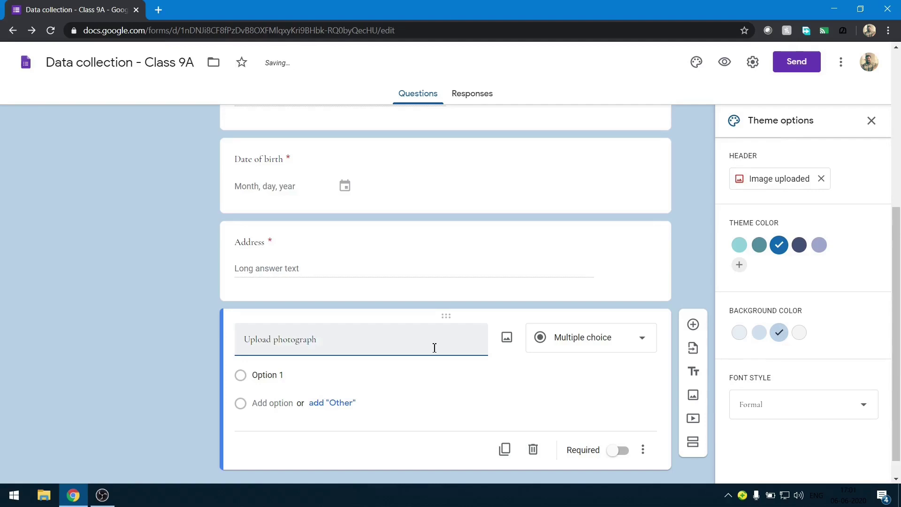
pyautogui.click(571, 345)
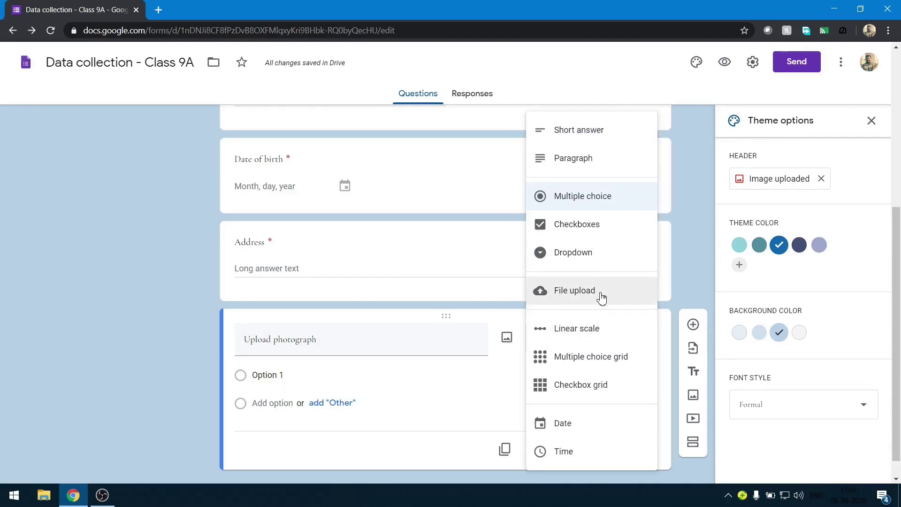
pyautogui.click(600, 295)
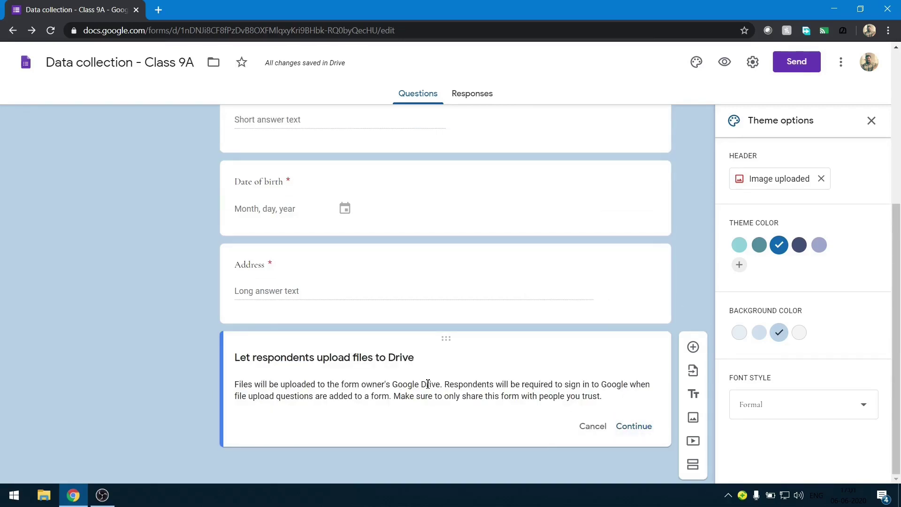
pyautogui.click(637, 427)
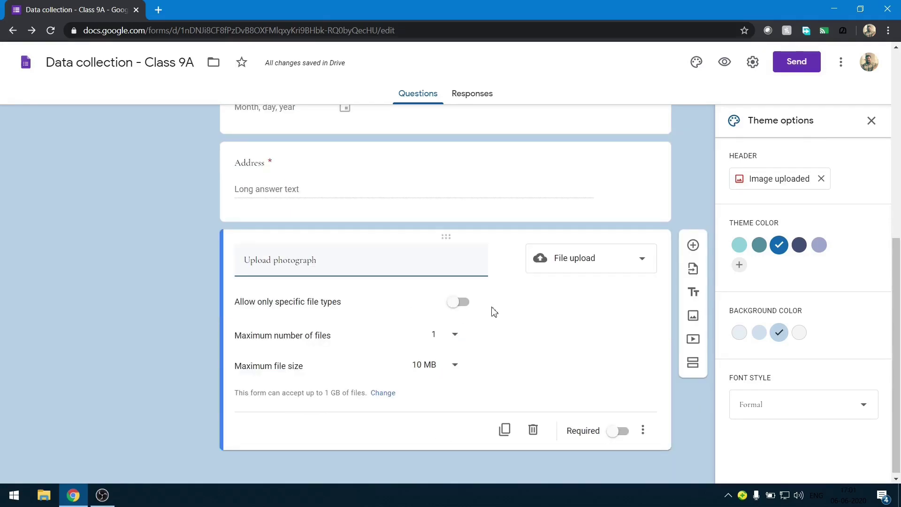
# Allow only Image files up to 10 MB and make Upload photograph required.
pyautogui.click(463, 303)
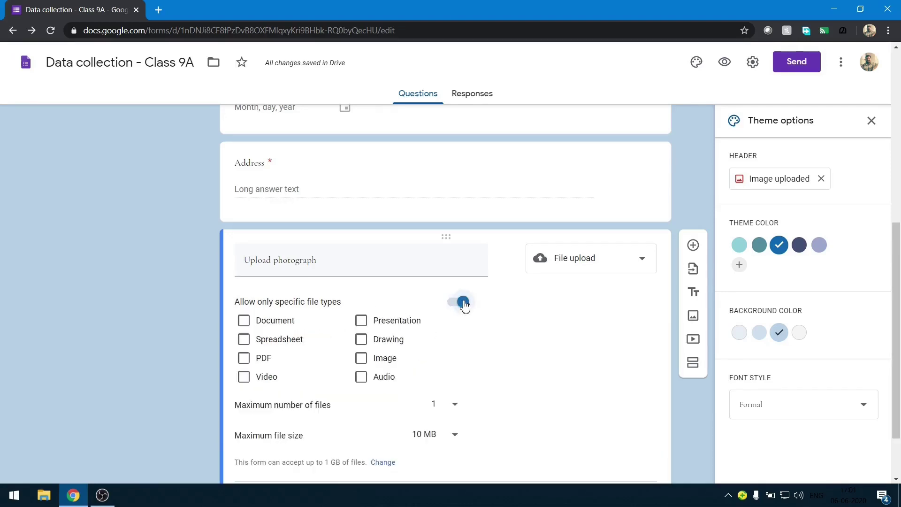
pyautogui.click(368, 360)
pyautogui.scroll(-2, 450, 364)
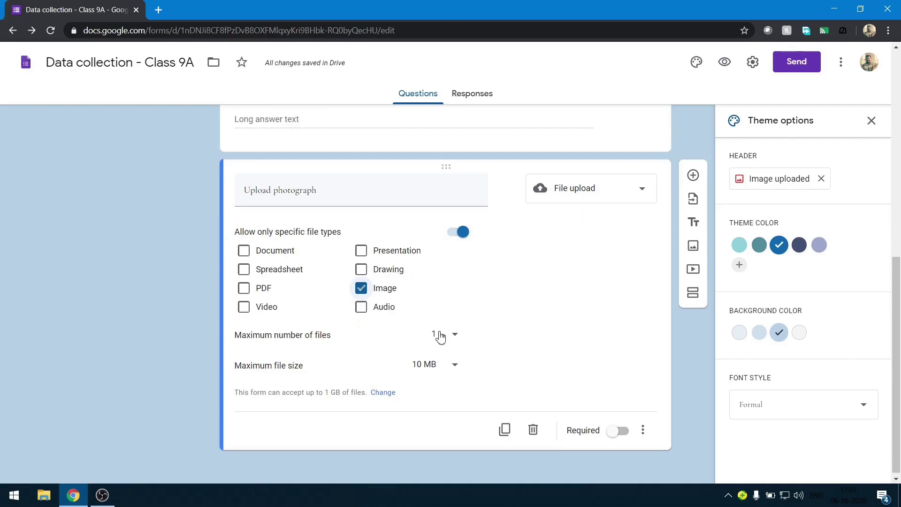
pyautogui.click(439, 373)
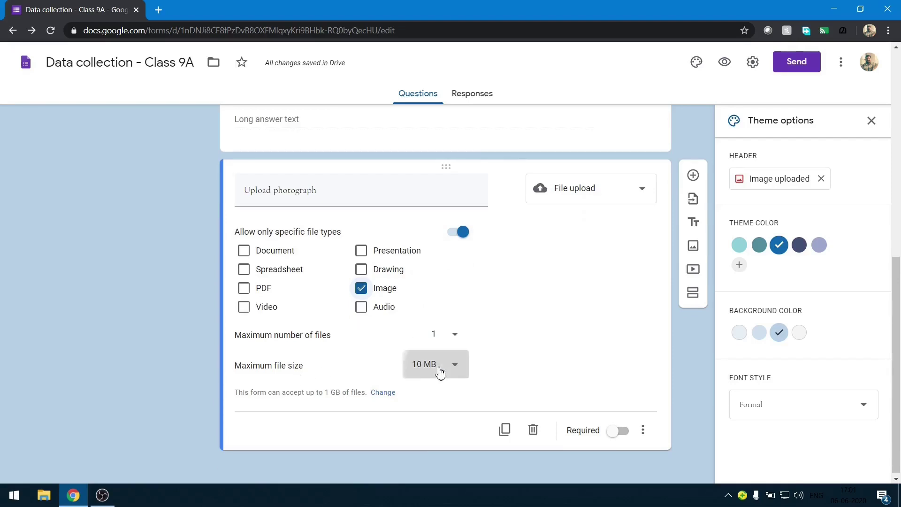
pyautogui.click(485, 331)
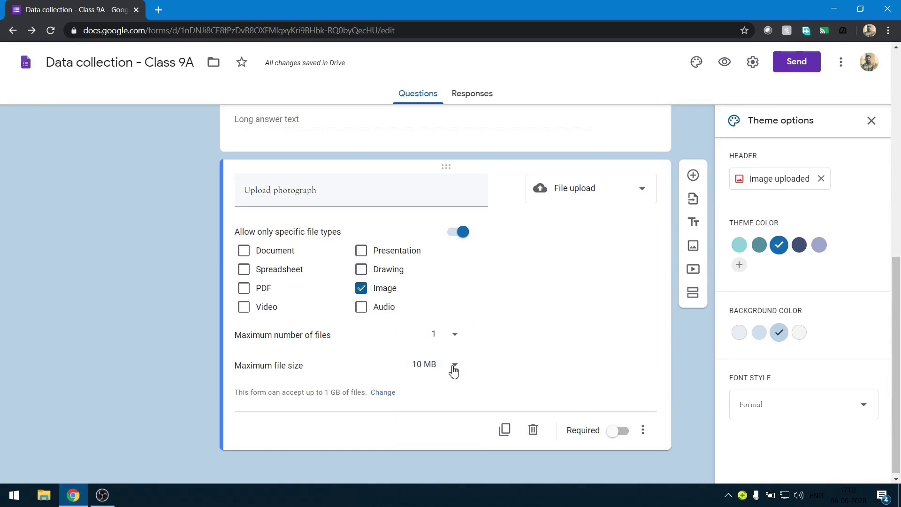
pyautogui.click(621, 433)
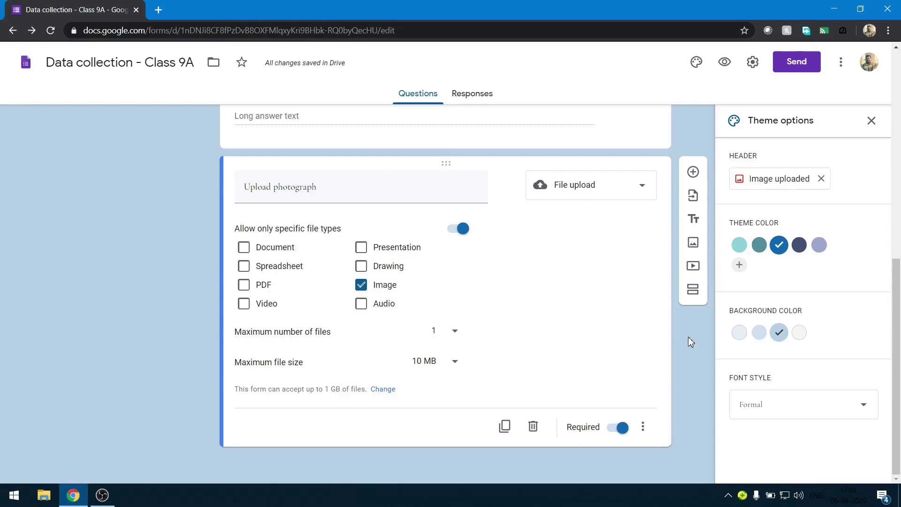
pyautogui.click(693, 172)
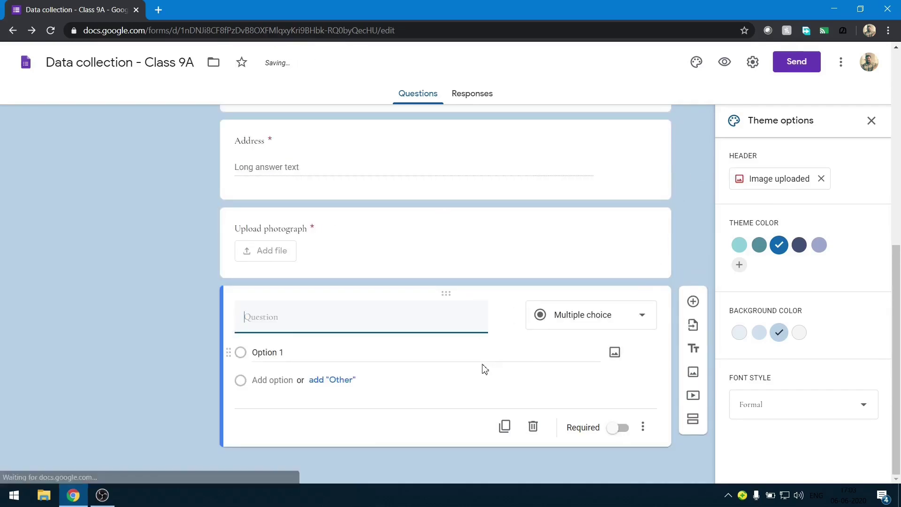
# Make the new question a multiple choice grid titled 'Textbook recieved?'.
pyautogui.click(560, 317)
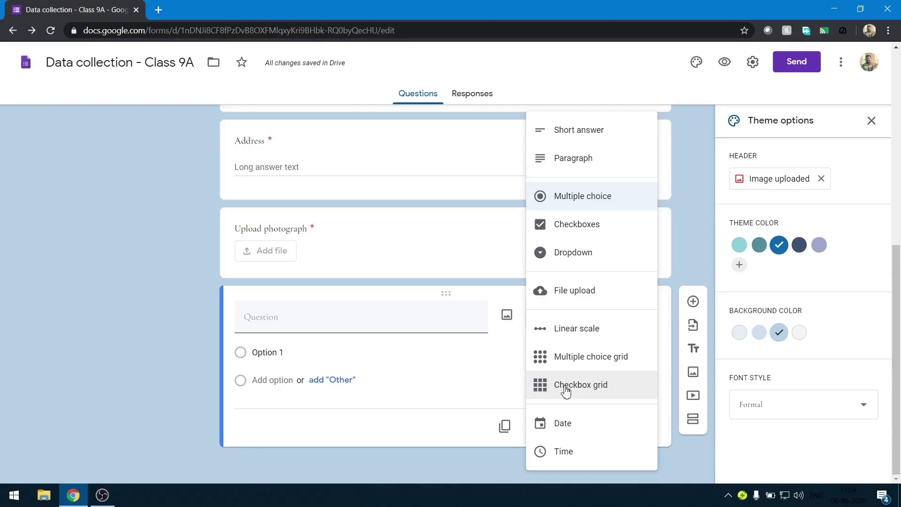
pyautogui.click(569, 358)
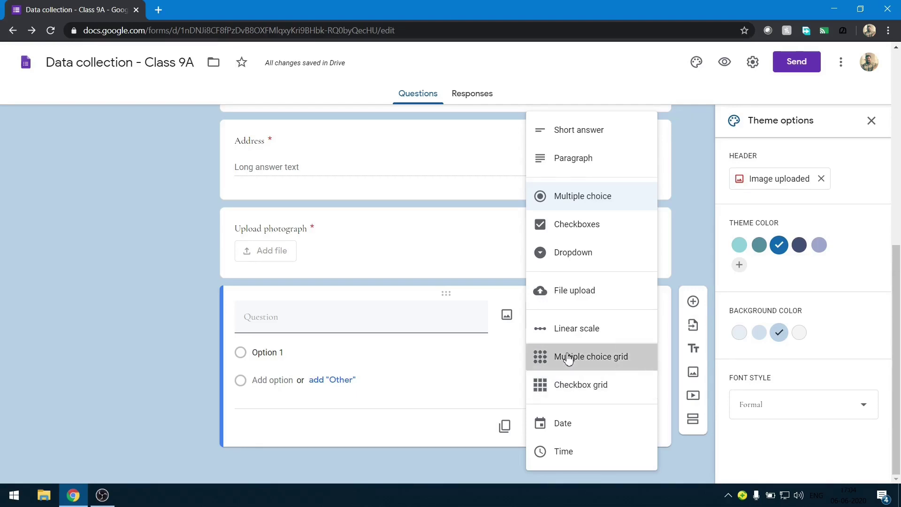
pyautogui.click(341, 322)
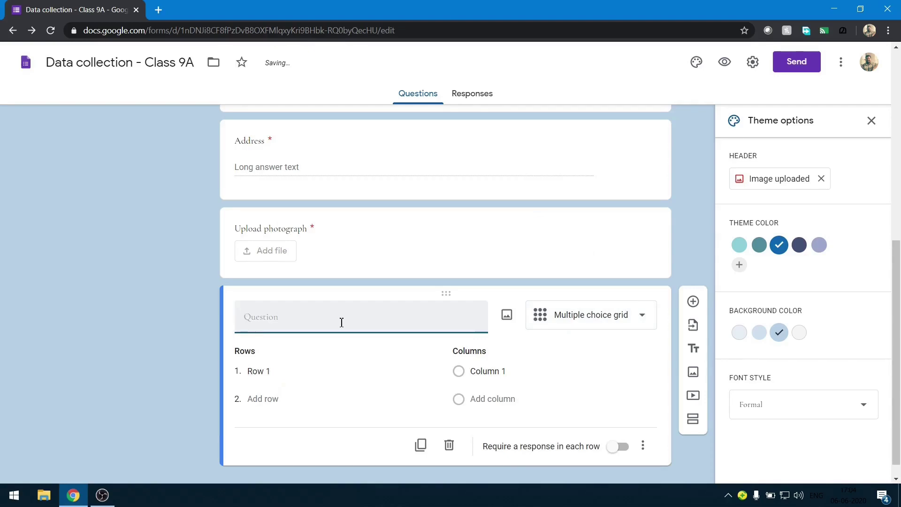
pyautogui.write('Textbo')
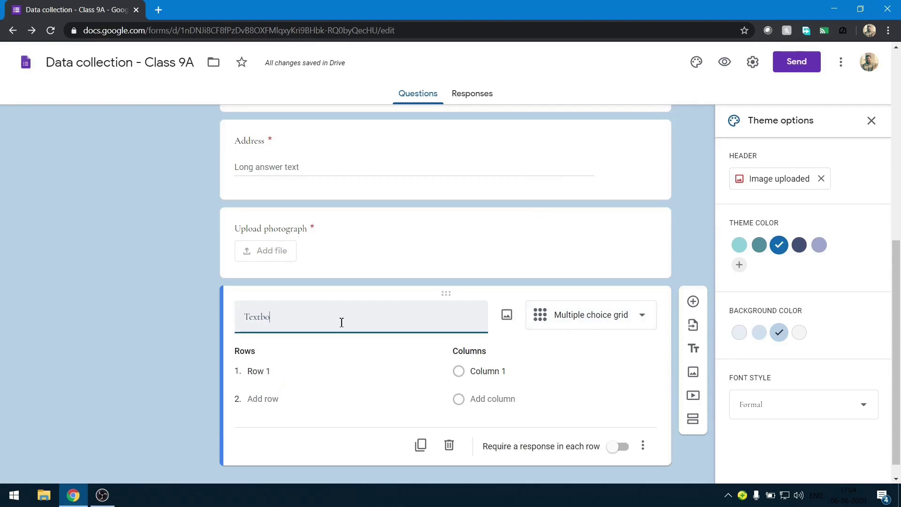
pyautogui.write('ok recieved?')
# Fill the grid rows with science, CS and English.
pyautogui.click(270, 371)
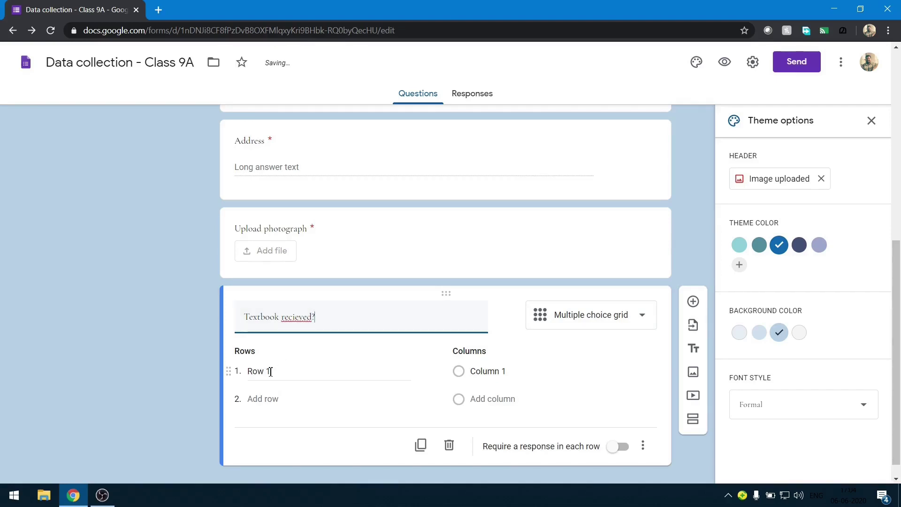
pyautogui.click(270, 371)
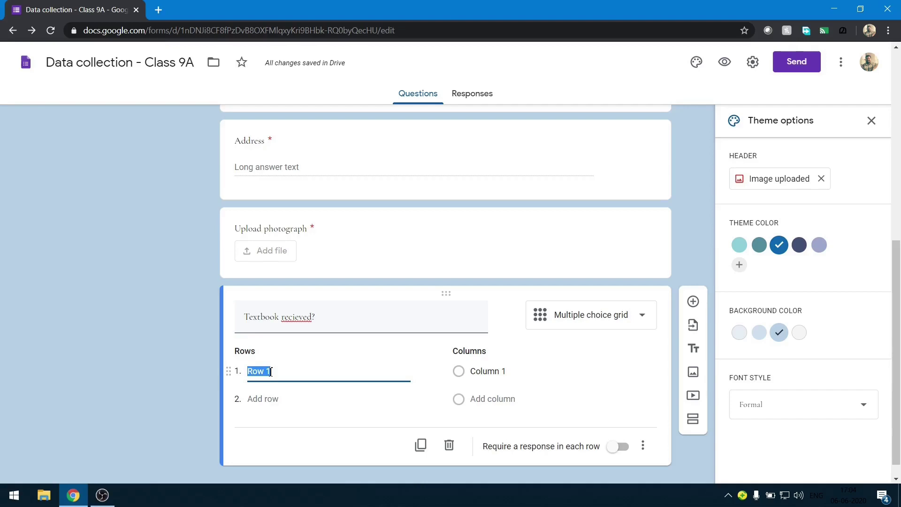
pyautogui.write('s')
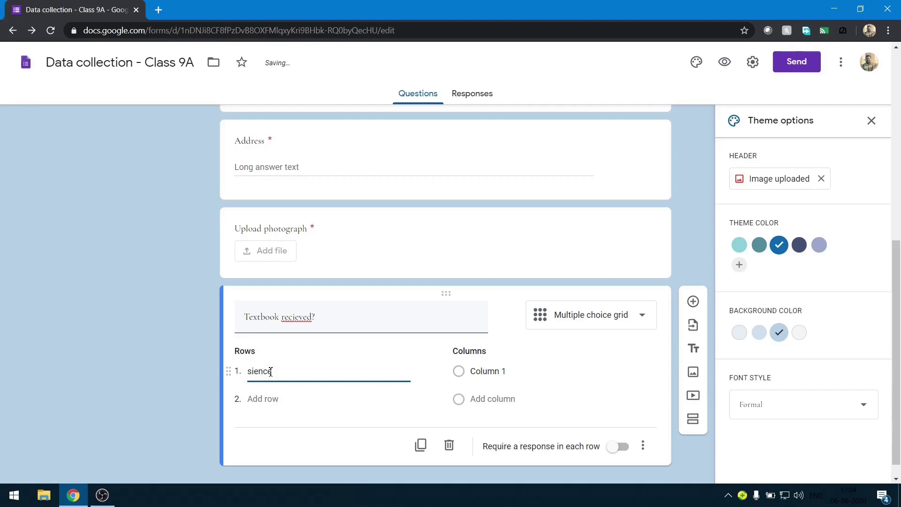
pyautogui.write('c')
pyautogui.click(265, 399)
pyautogui.write('CS')
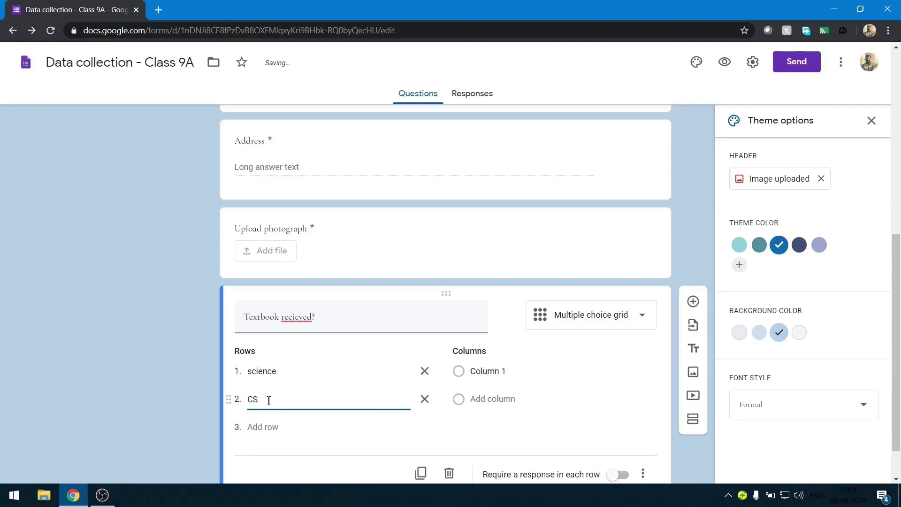
pyautogui.click(269, 427)
pyautogui.write('En')
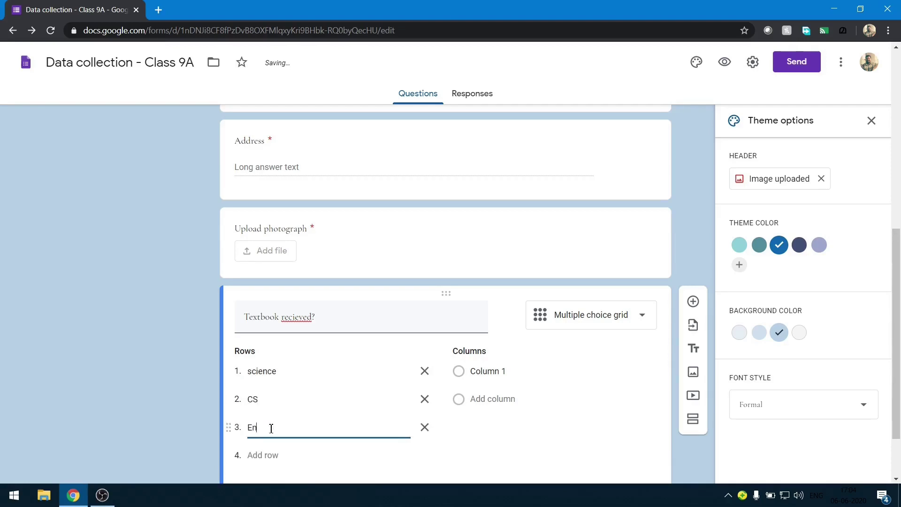
pyautogui.write('glish')
# Set the grid columns to Yes and No and require a response in each row.
pyautogui.click(492, 375)
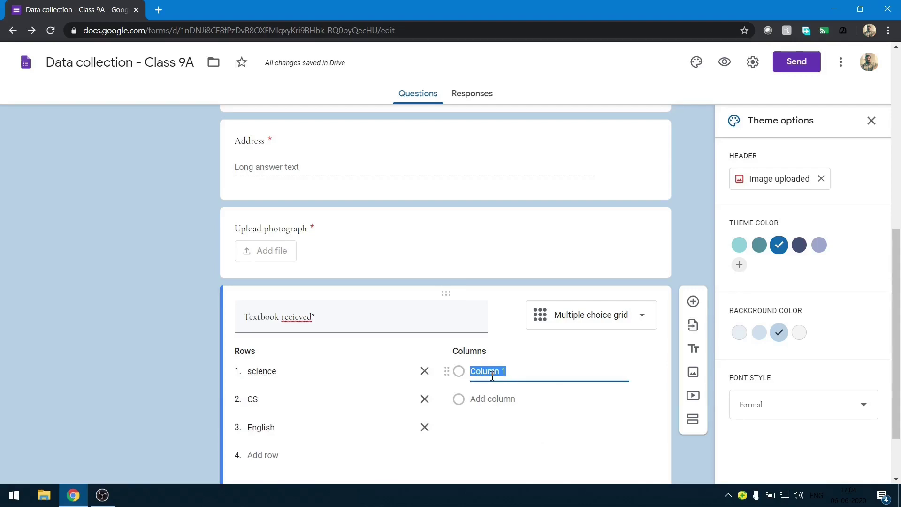
pyautogui.write('Yes')
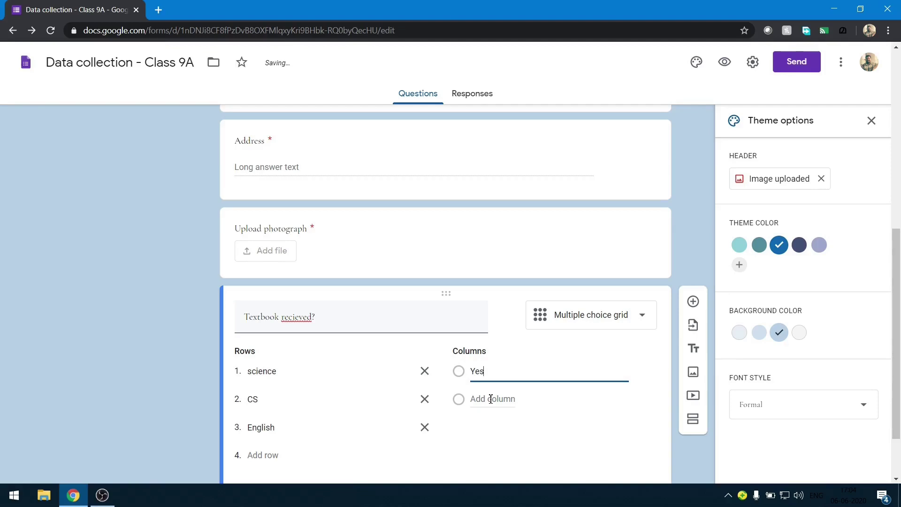
pyautogui.click(490, 399)
pyautogui.write('No')
pyautogui.scroll(-2, 490, 398)
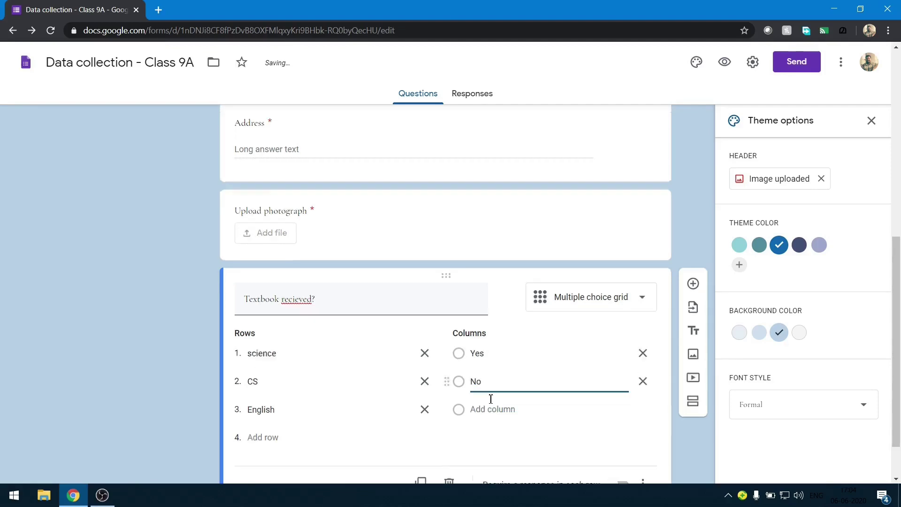
pyautogui.click(620, 428)
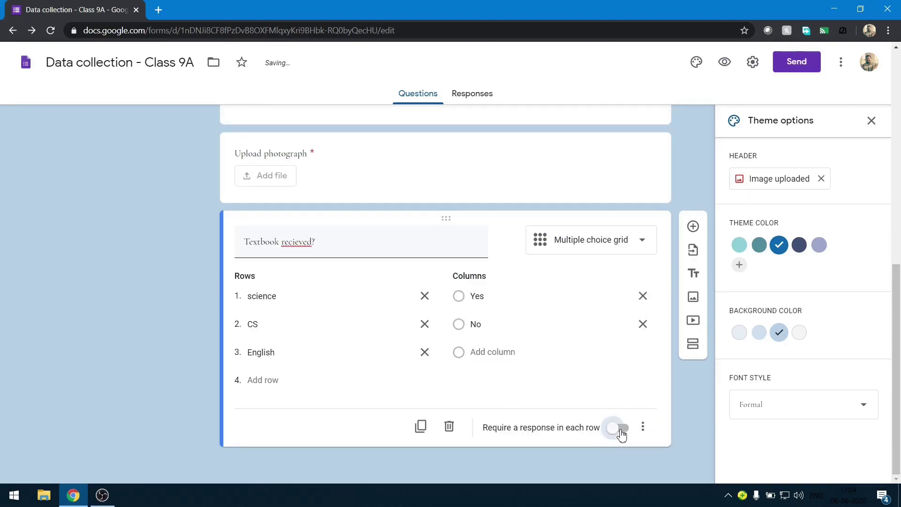
pyautogui.scroll(5, 624, 412)
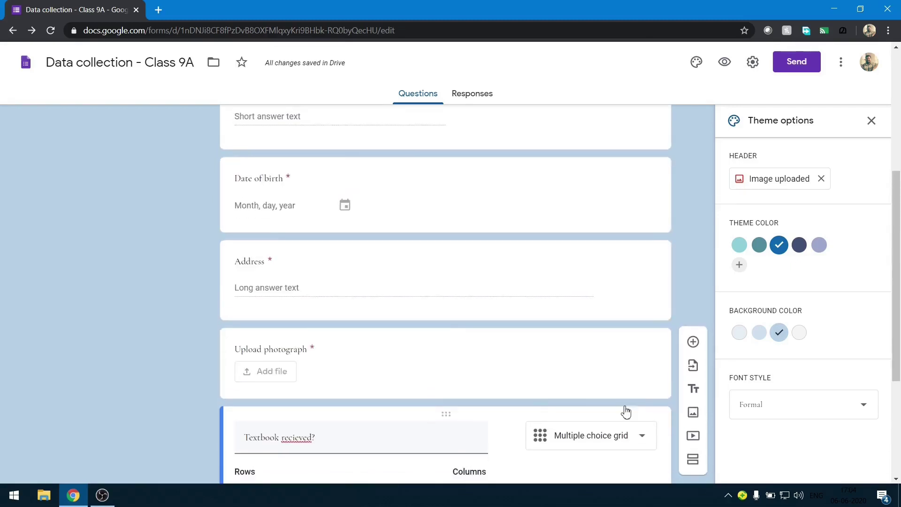
pyautogui.scroll(3, 626, 410)
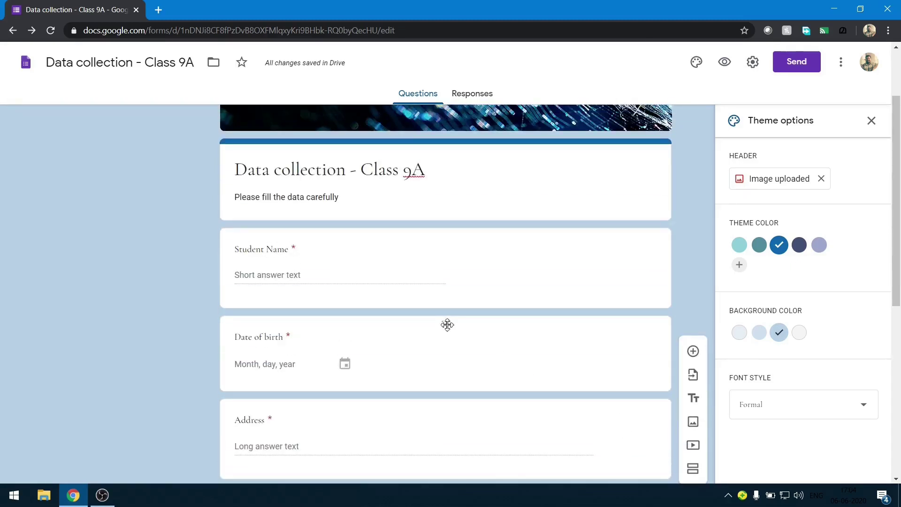
# Move Date of birth below Address and add a question titled 'Phone number'.
pyautogui.moveTo(447, 324); pyautogui.dragTo(483, 389)
pyautogui.click(693, 352)
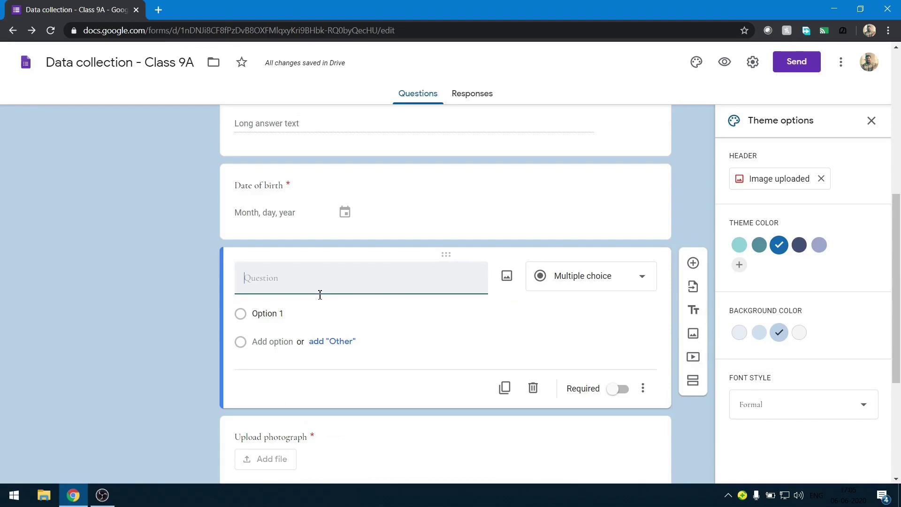
pyautogui.write('Phone number')
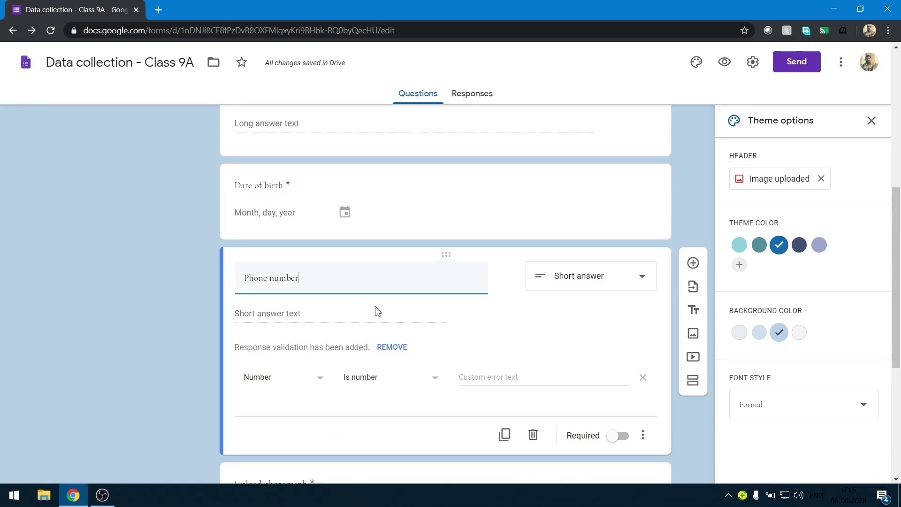
# Make Phone number required with number validation and the error text 'Invalid input'.
pyautogui.click(629, 282)
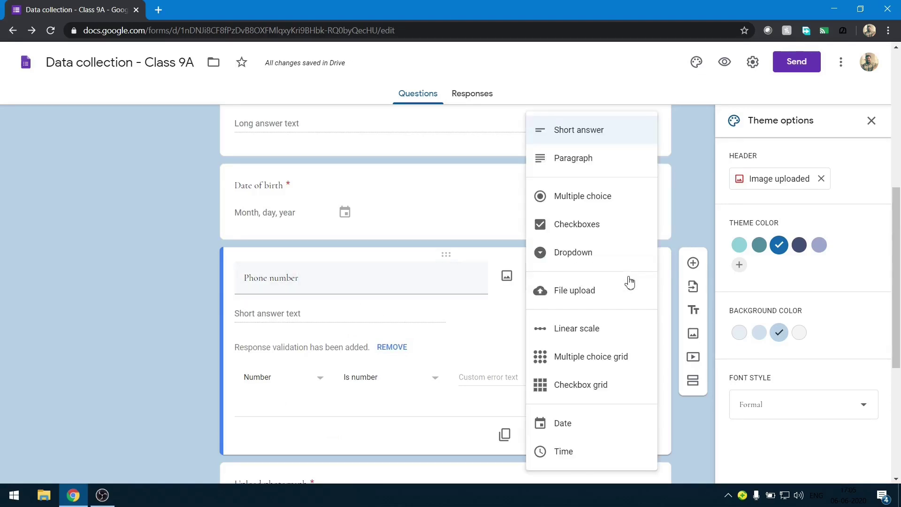
pyautogui.click(493, 319)
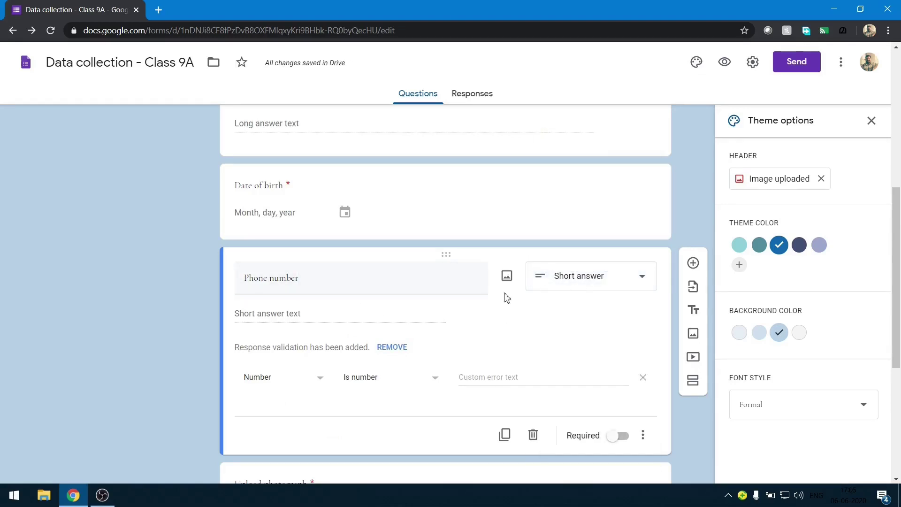
pyautogui.click(417, 281)
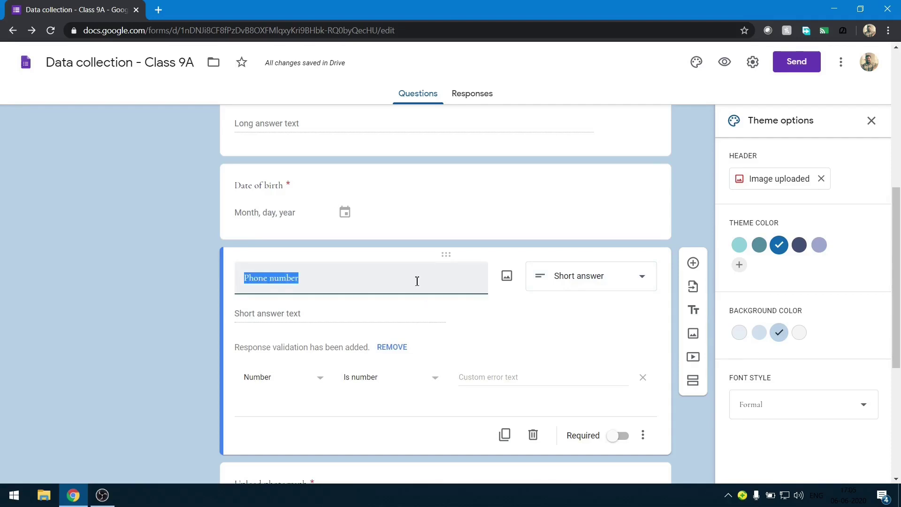
pyautogui.click(622, 435)
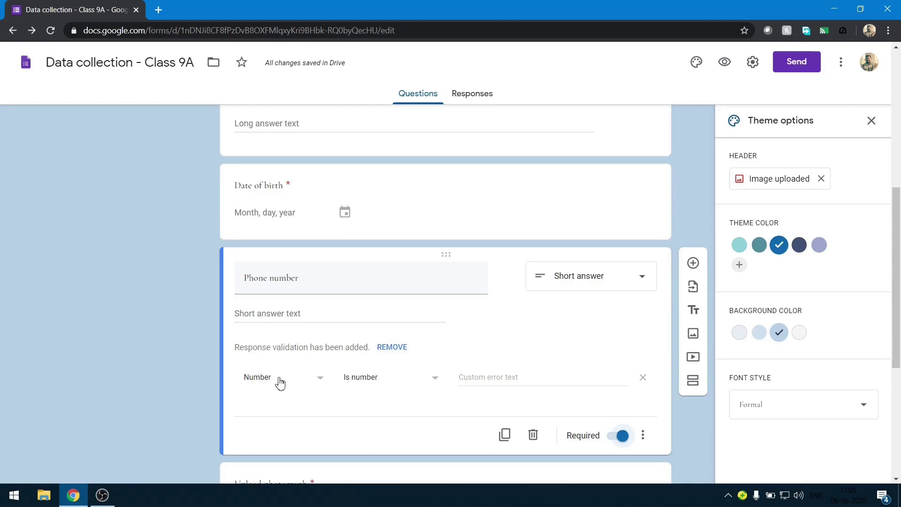
pyautogui.click(495, 377)
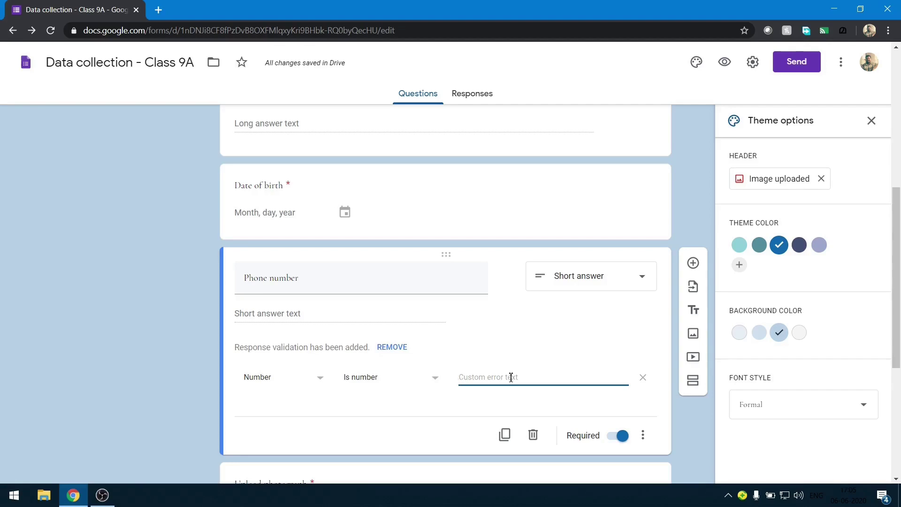
pyautogui.write('Invalid input')
pyautogui.scroll(-5, 340, 407)
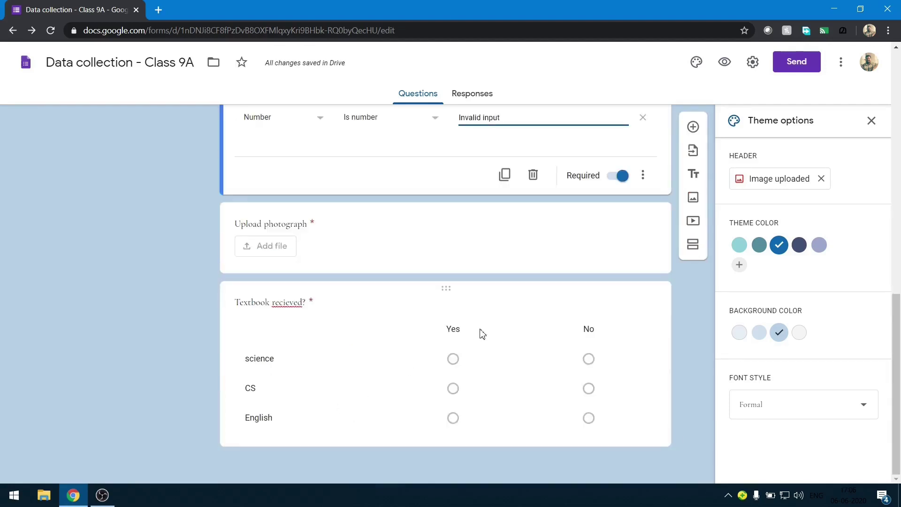
pyautogui.click(692, 128)
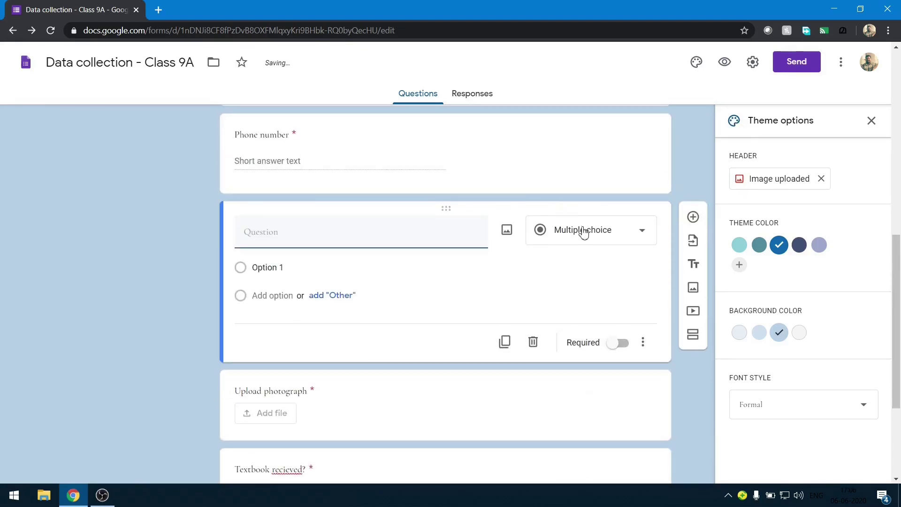
# Make the new question a dropdown with options LP and UP.
pyautogui.click(583, 232)
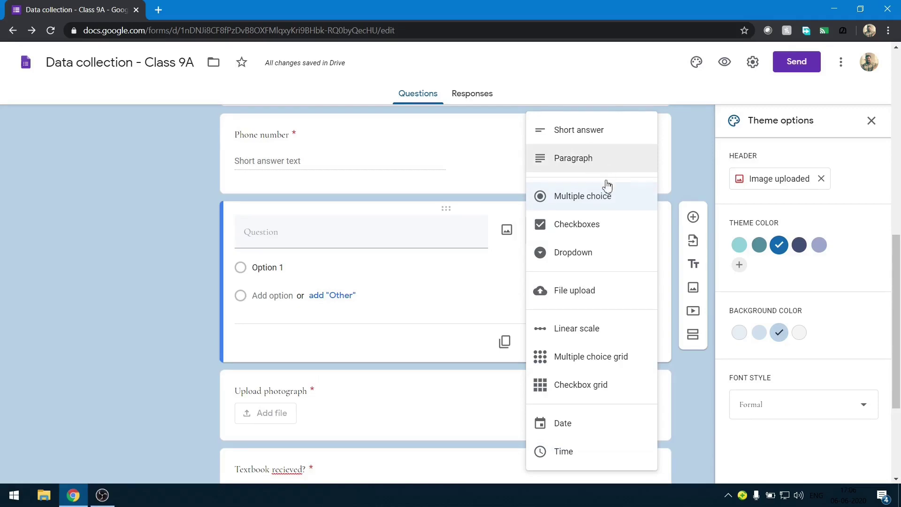
pyautogui.click(605, 256)
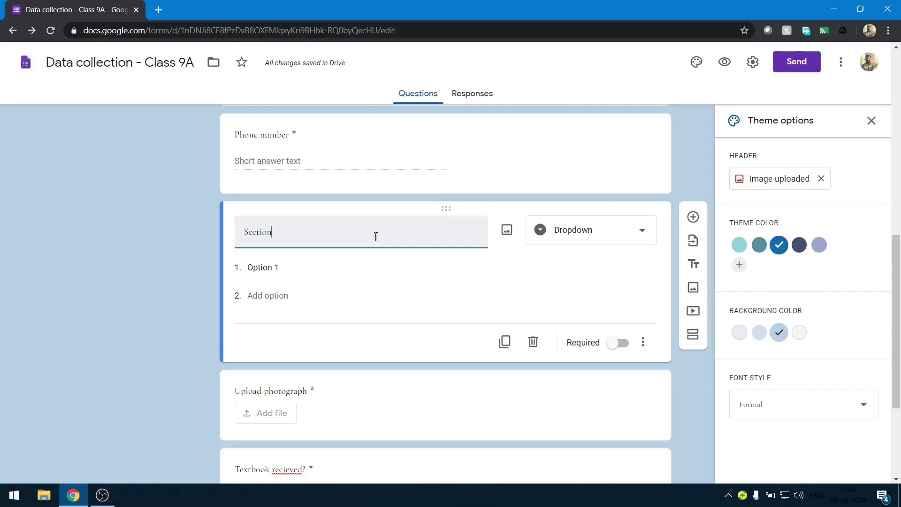
pyautogui.click(310, 279)
pyautogui.write('LP')
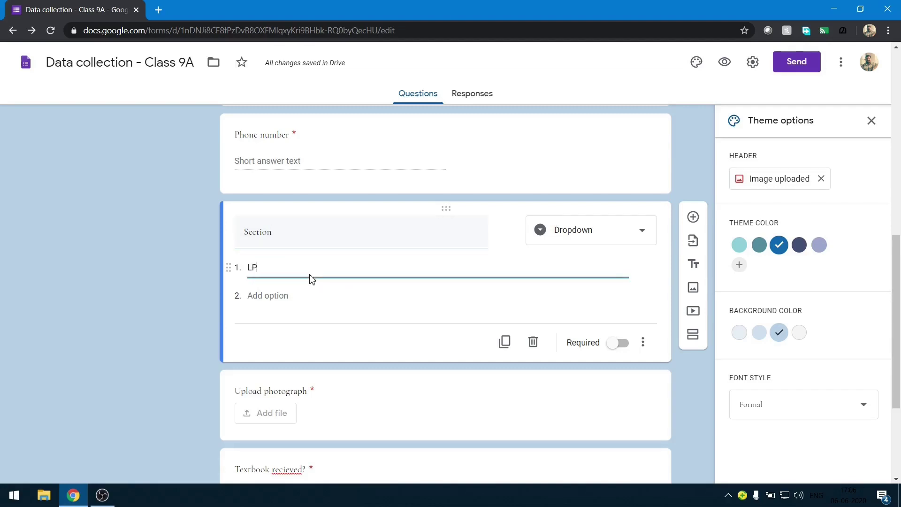
pyautogui.click(283, 299)
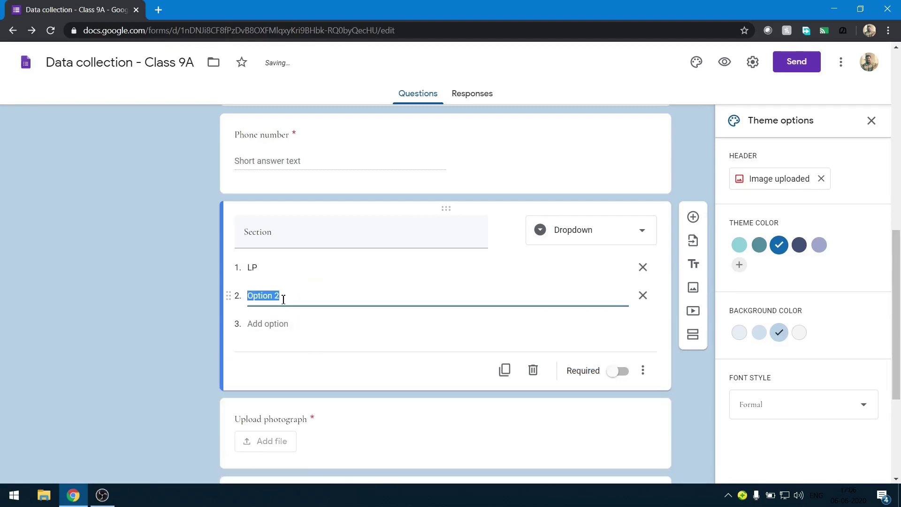
pyautogui.write('R')
pyautogui.press('BackSpace')
pyautogui.write('UP')
# Add dropdown options HS and HSS and make the Section question required.
pyautogui.click(278, 326)
pyautogui.write('HS')
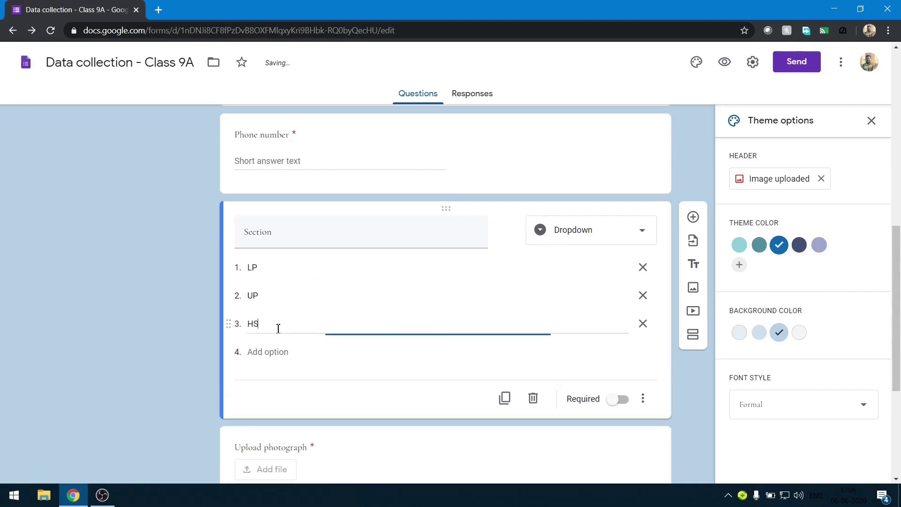
pyautogui.click(267, 352)
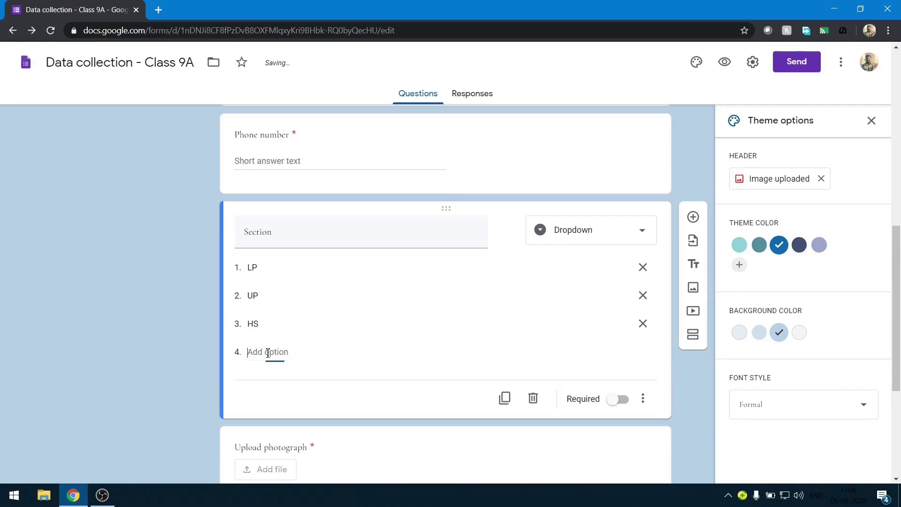
pyautogui.write('HSS')
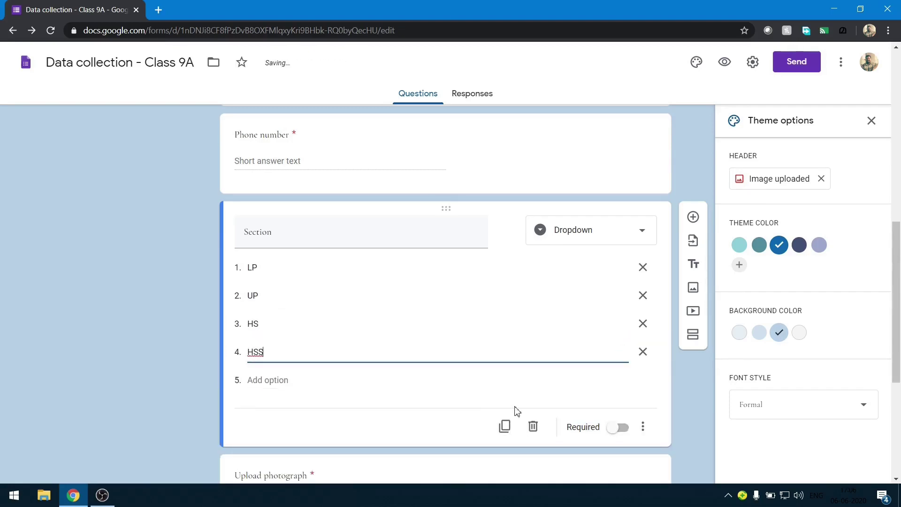
pyautogui.click(620, 428)
pyautogui.scroll(-5, 619, 428)
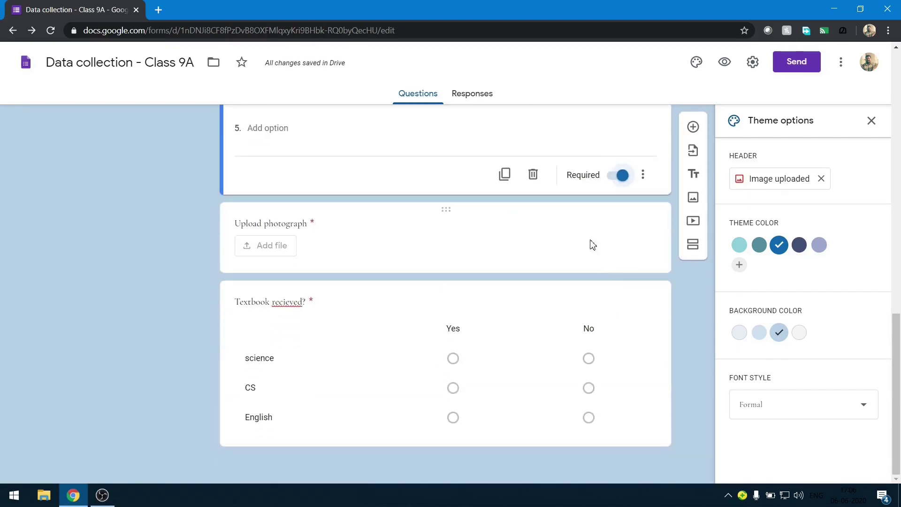
pyautogui.click(587, 235)
# Review the Textbook recieved?, Student Name and Address questions in the editor.
pyautogui.scroll(-3, 587, 235)
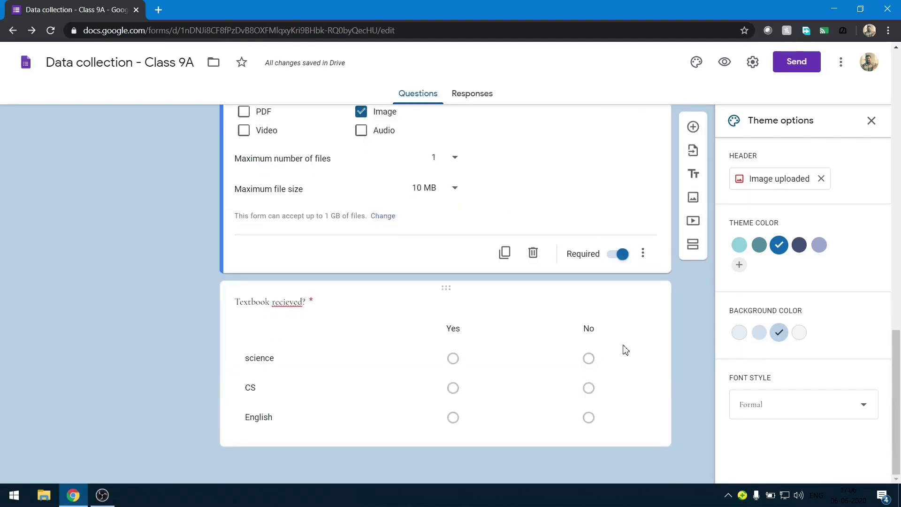
pyautogui.click(643, 325)
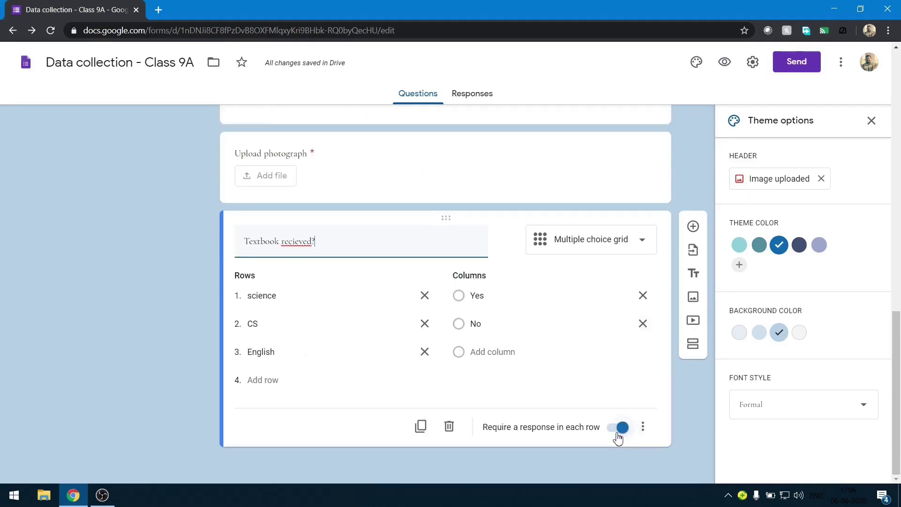
pyautogui.scroll(15, 617, 435)
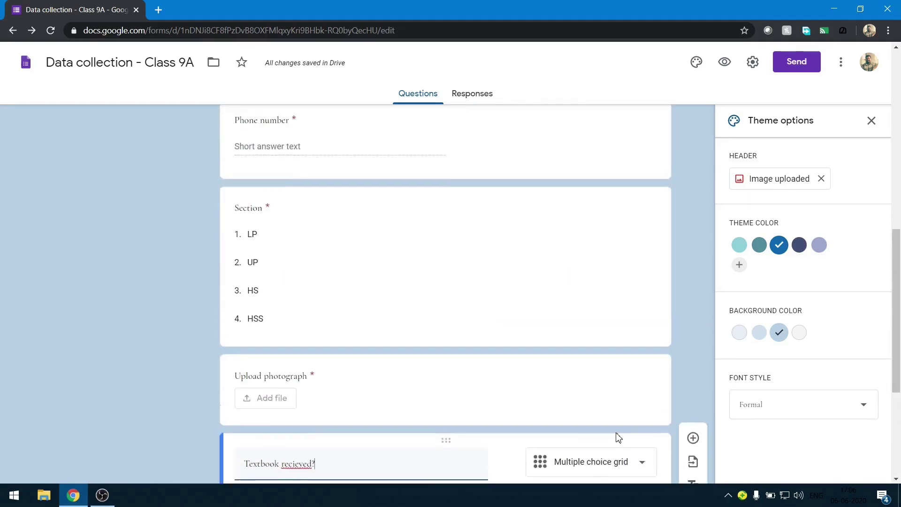
pyautogui.click(510, 304)
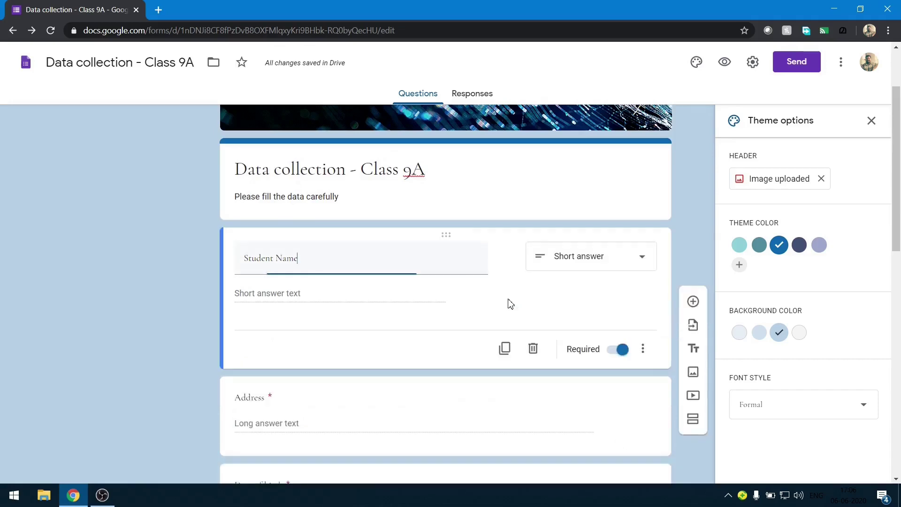
pyautogui.scroll(-3, 557, 352)
pyautogui.click(542, 293)
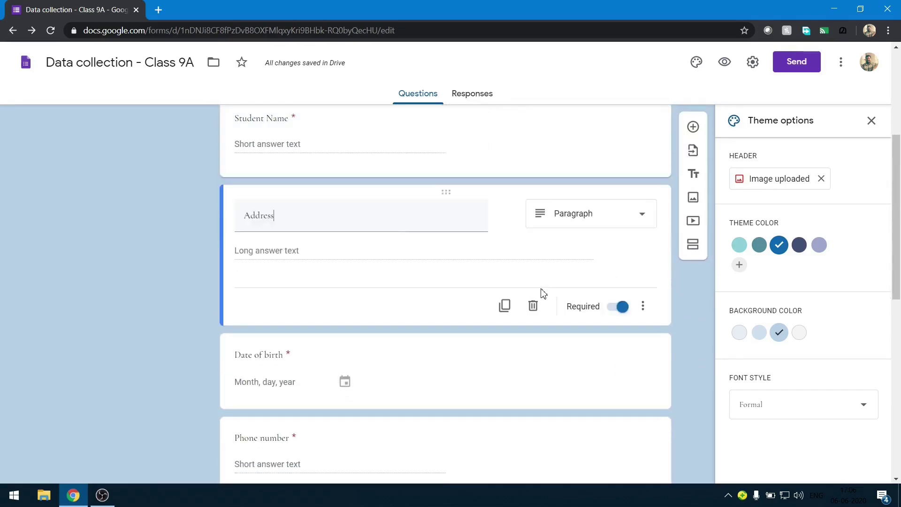
pyautogui.scroll(-6, 542, 293)
pyautogui.scroll(-4, 543, 293)
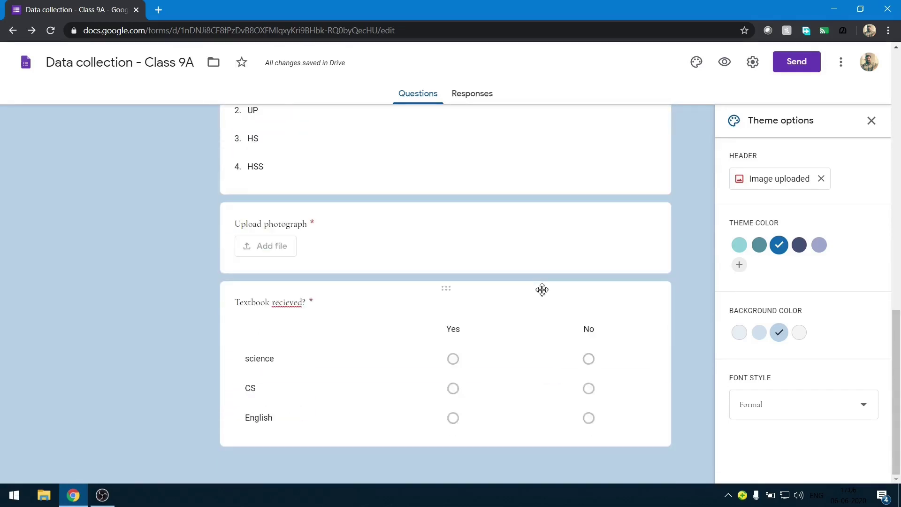
pyautogui.scroll(12, 543, 291)
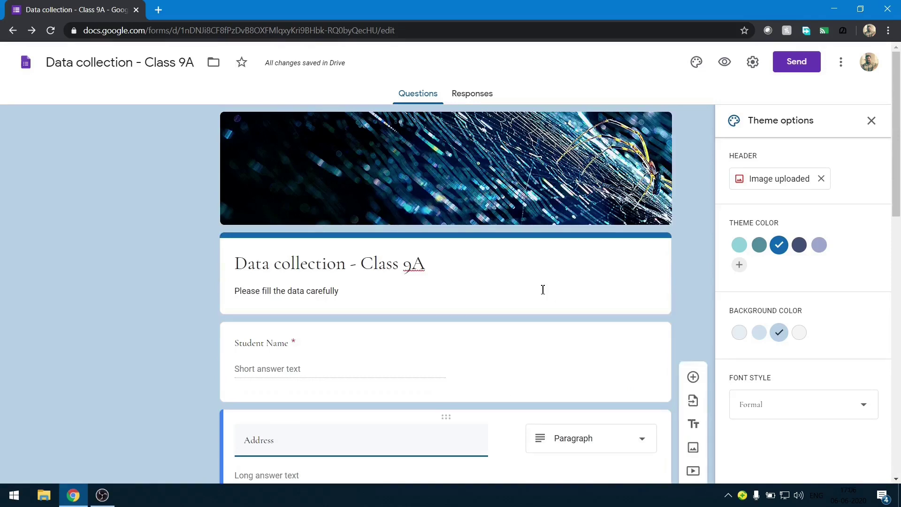
# Preview the form as a respondent, then close the preview with Ctrl+W.
pyautogui.click(724, 62)
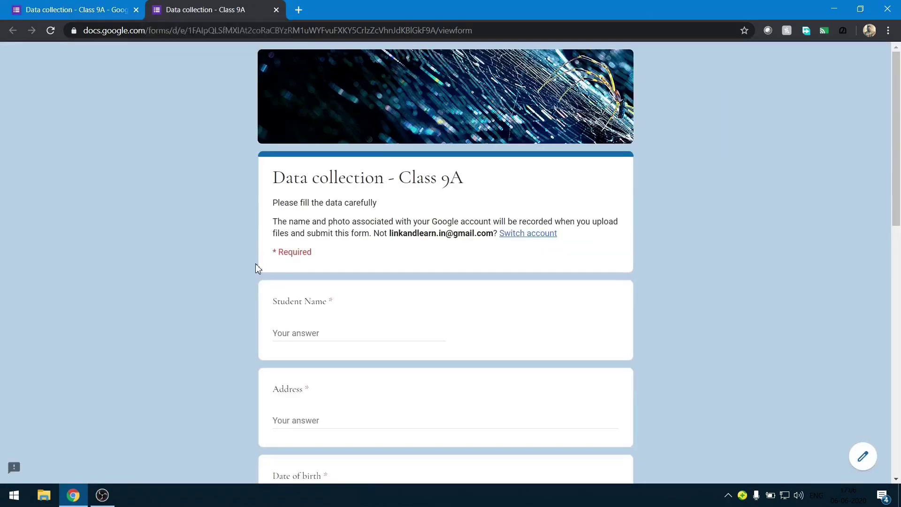
pyautogui.scroll(-12, 255, 264)
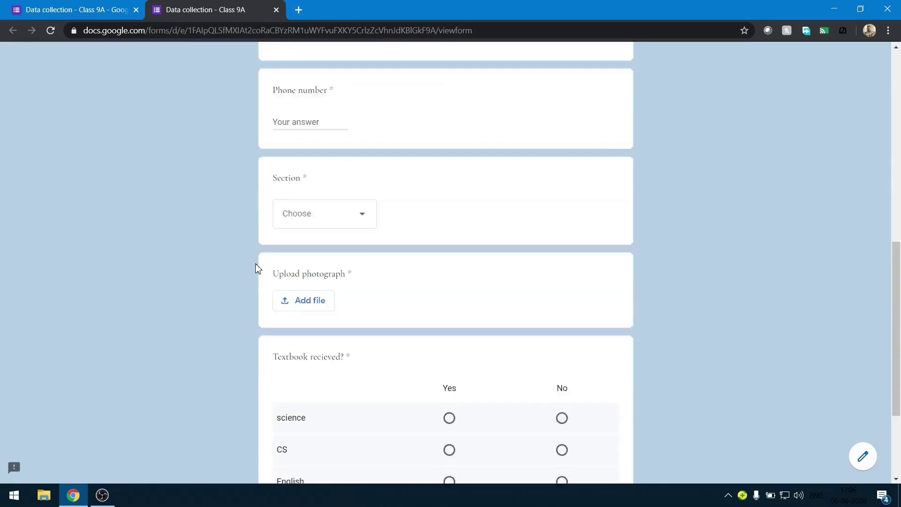
pyautogui.scroll(-2, 256, 265)
pyautogui.scroll(14, 255, 264)
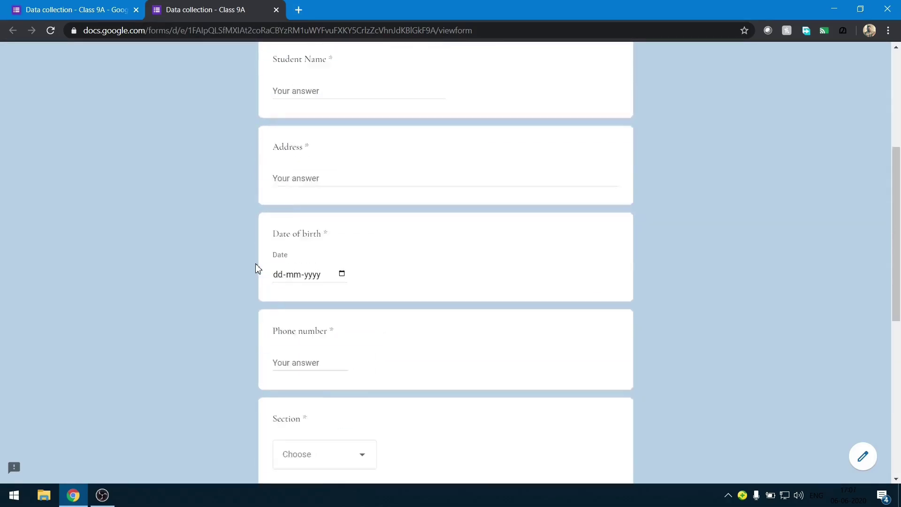
pyautogui.hotkey('ctrl', 'w')
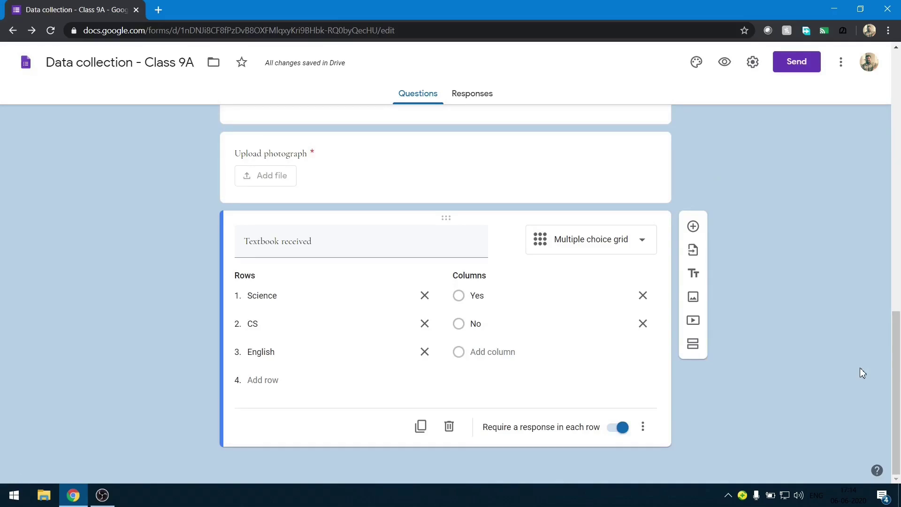
# Add a 'Parent's Details' section after the grid, described 'Please fill the data carefully'.
pyautogui.click(694, 345)
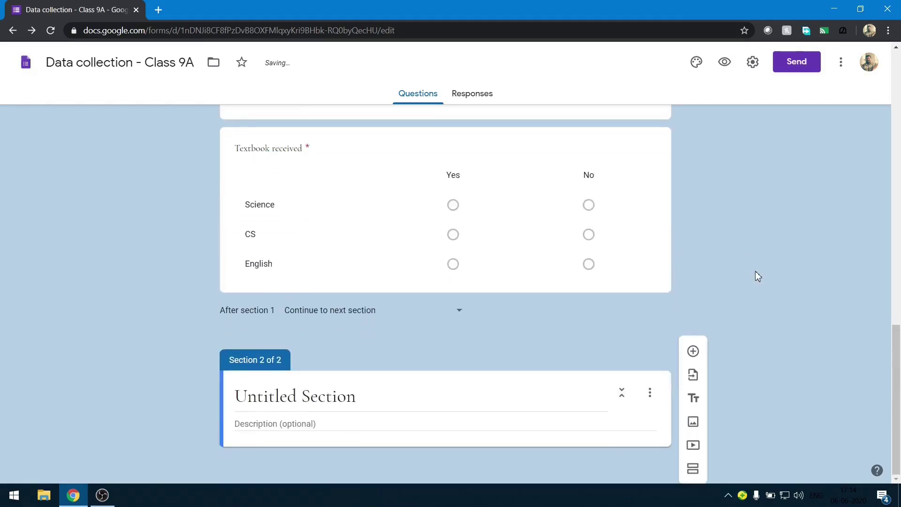
pyautogui.click(350, 399)
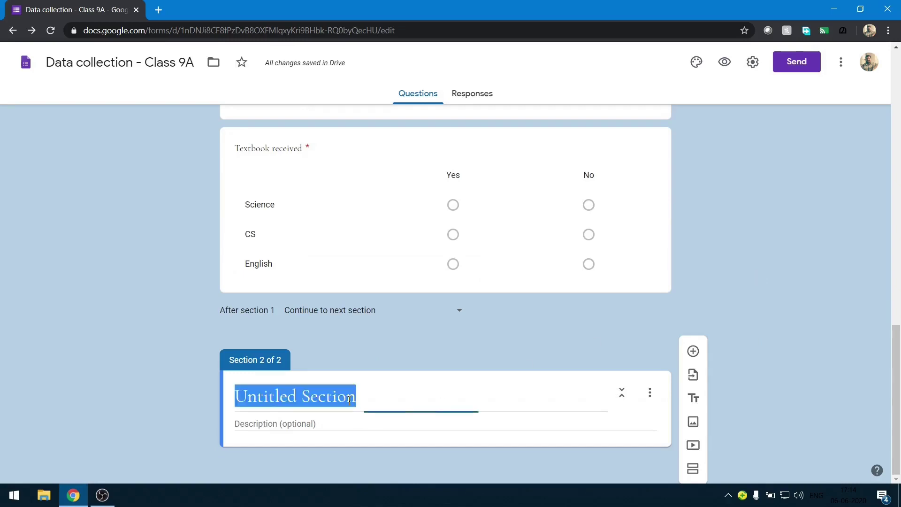
pyautogui.write('P')
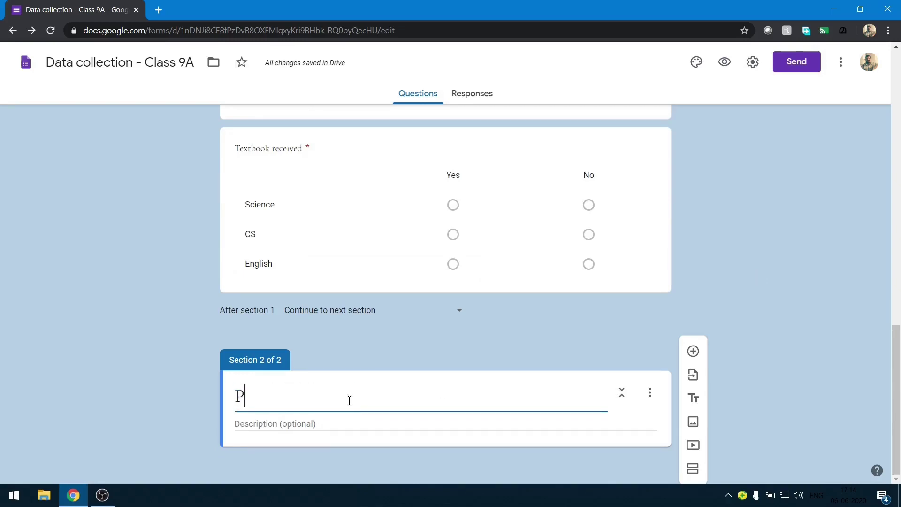
pyautogui.write("arent's Details")
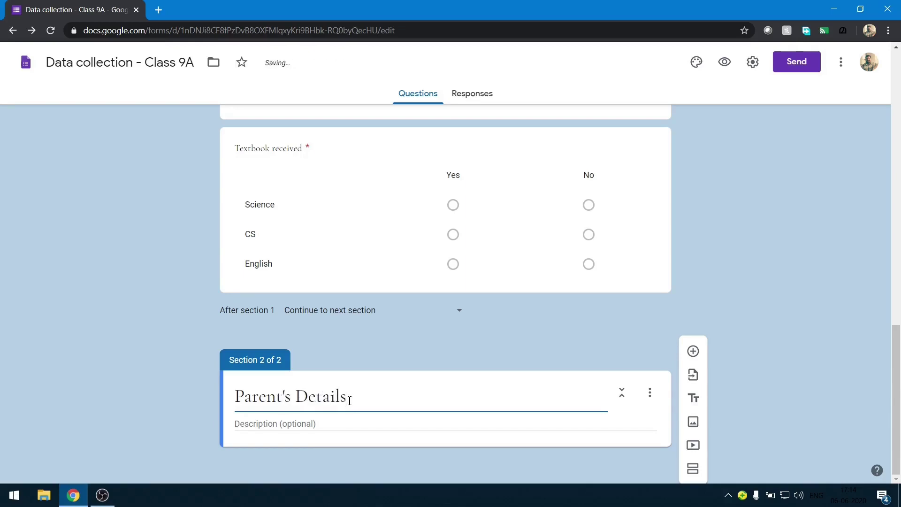
pyautogui.click(317, 425)
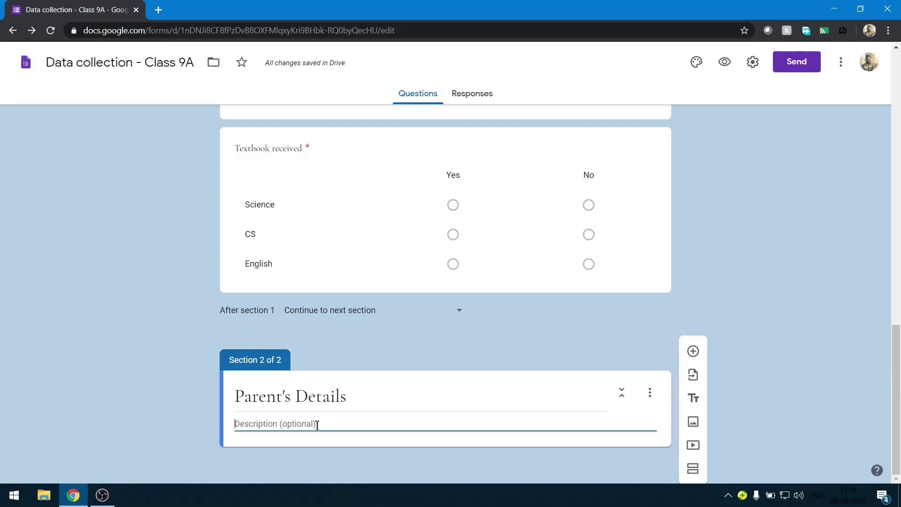
pyautogui.write('Please fill the data carefully')
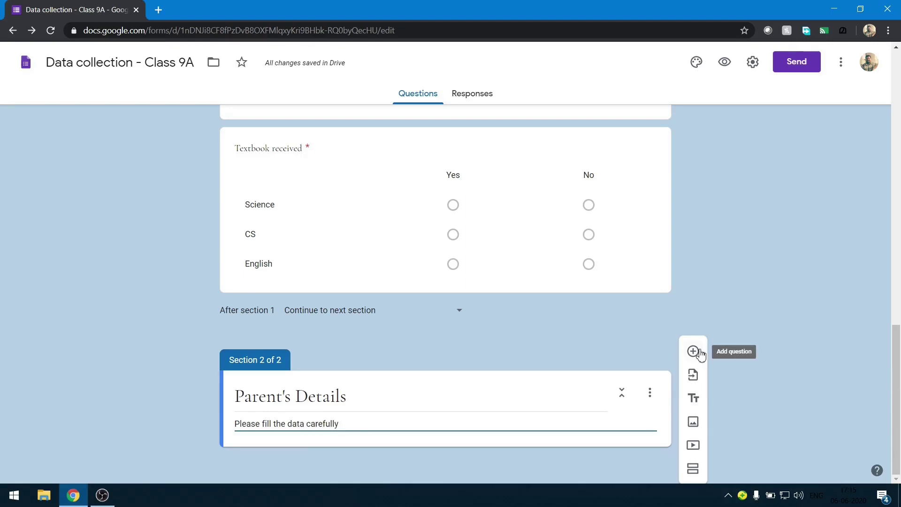
# Add a required question titled 'Name' to the Parent's Details section.
pyautogui.click(699, 353)
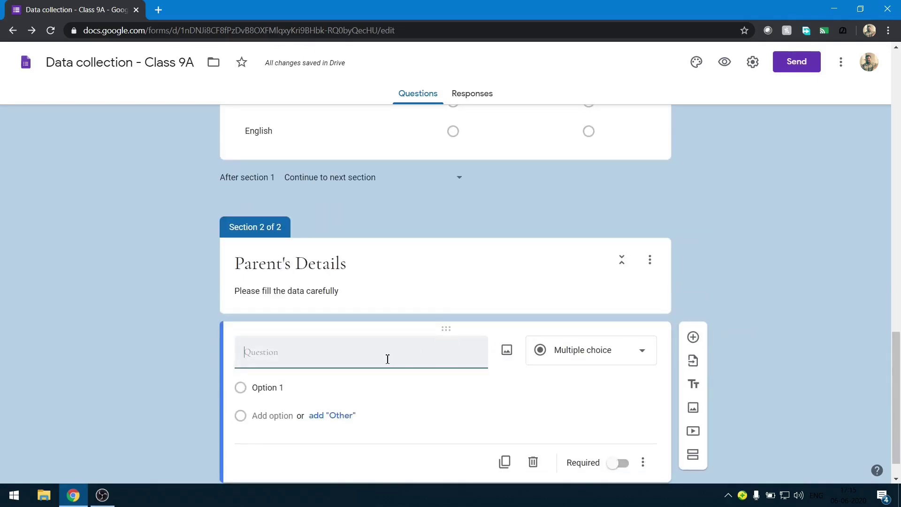
pyautogui.write('Name')
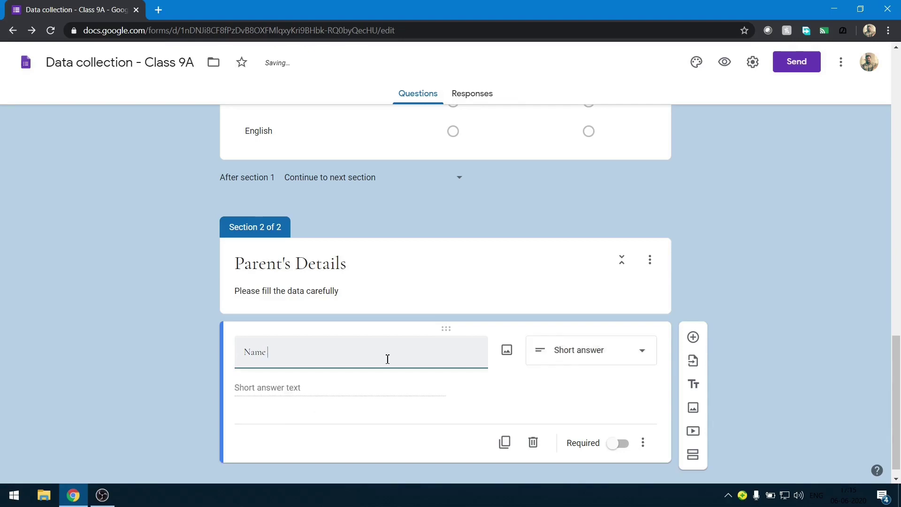
pyautogui.click(636, 445)
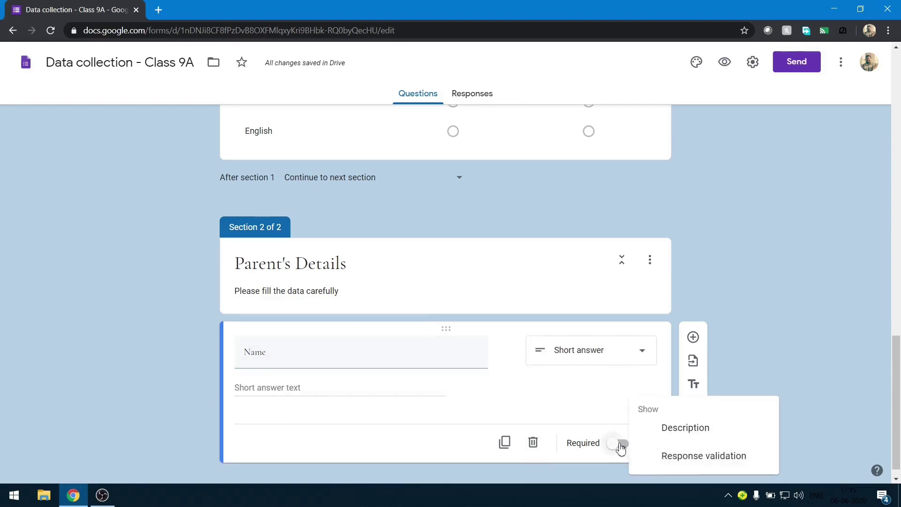
pyautogui.click(617, 444)
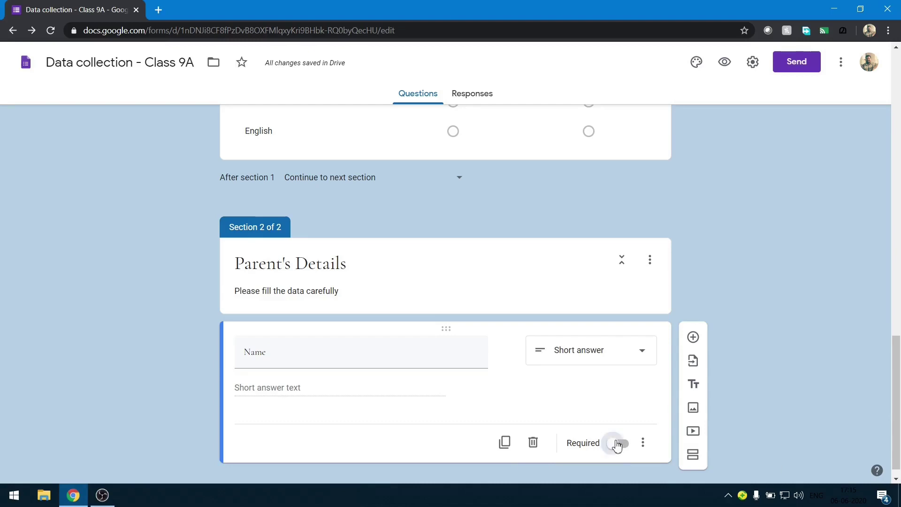
pyautogui.click(617, 444)
# Add Text response validation to the Name question.
pyautogui.click(644, 443)
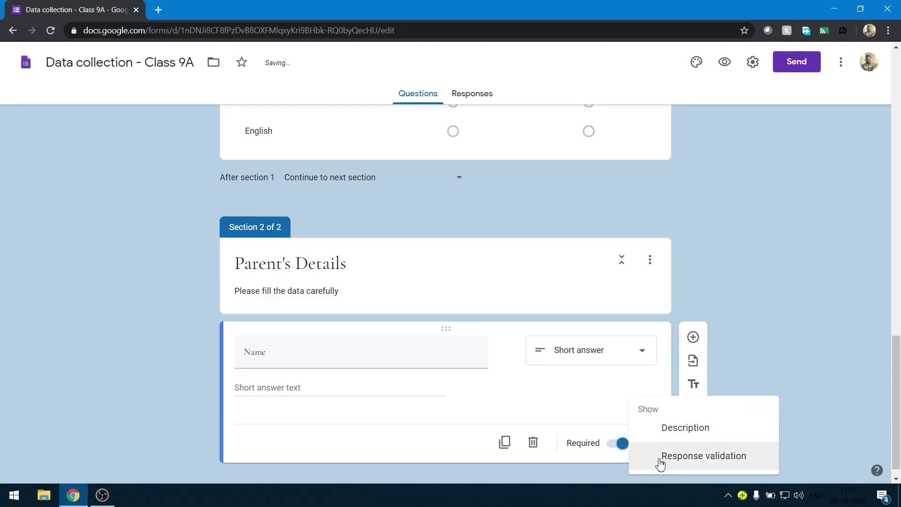
pyautogui.click(659, 458)
pyautogui.click(305, 423)
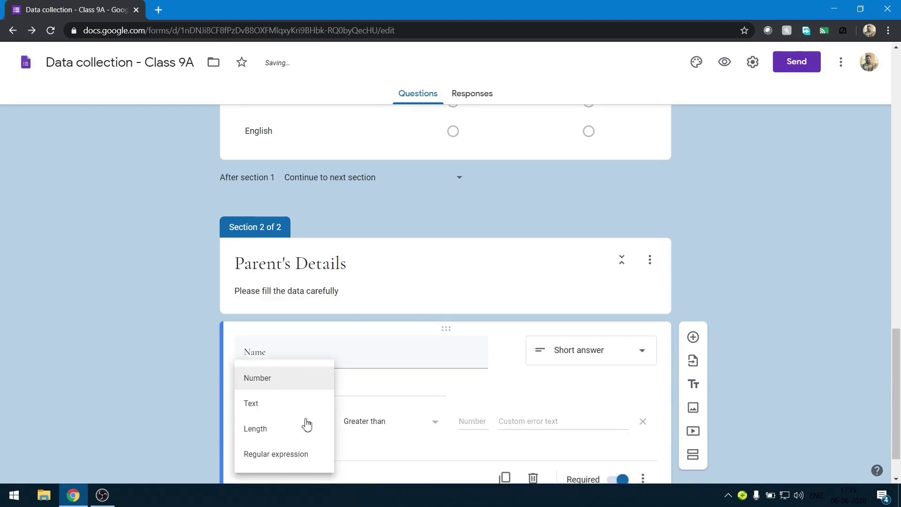
pyautogui.click(273, 403)
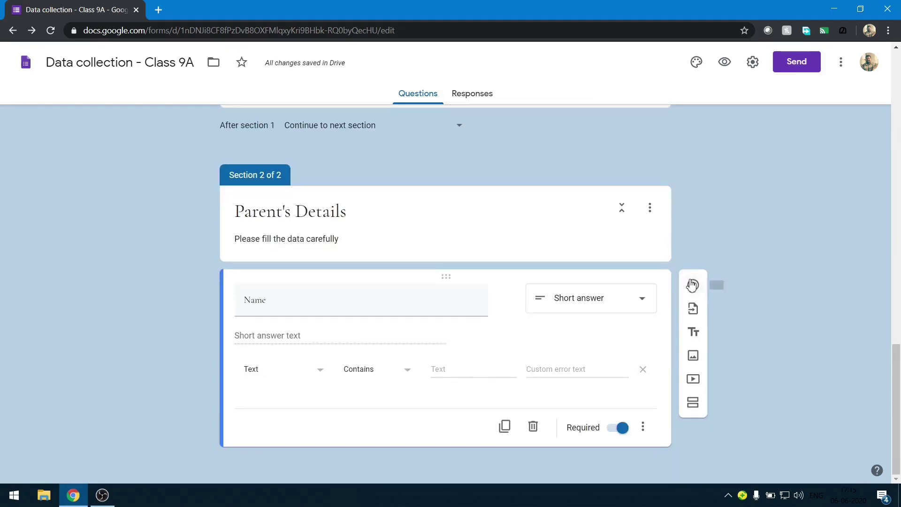
pyautogui.click(692, 285)
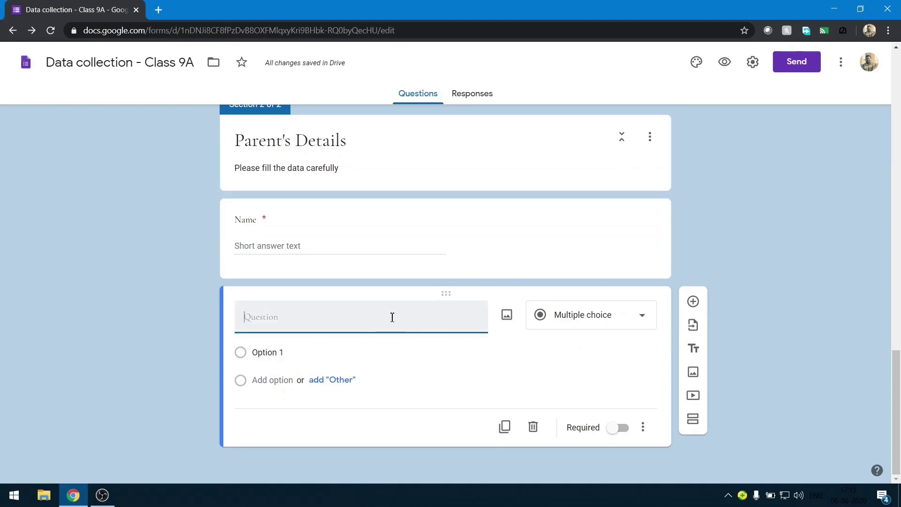
# Title the new question 'Mob' and give it the error text 'Invalid input'.
pyautogui.write('Mob')
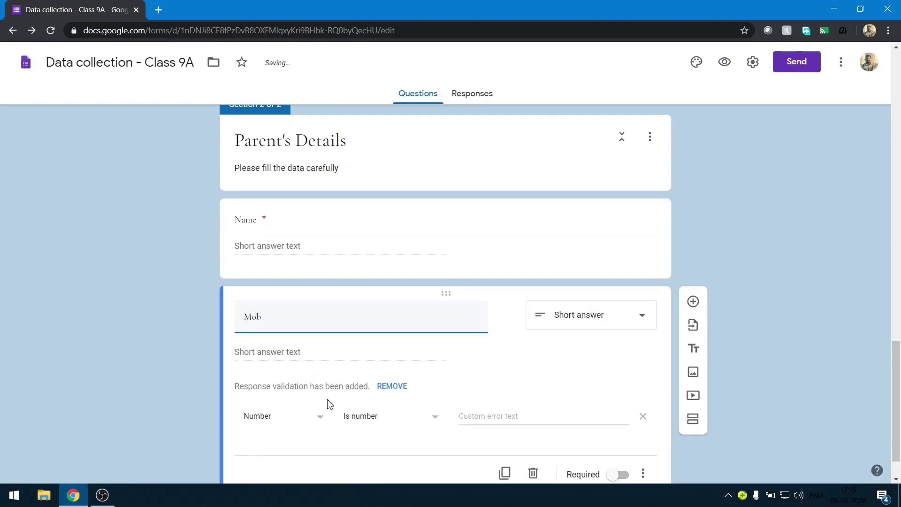
pyautogui.click(495, 413)
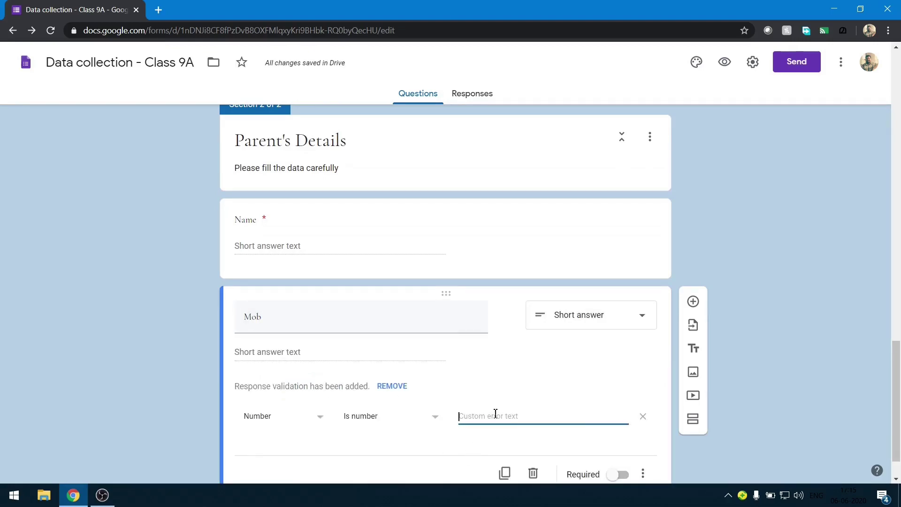
pyautogui.write('Invalid input')
pyautogui.scroll(-1, 496, 419)
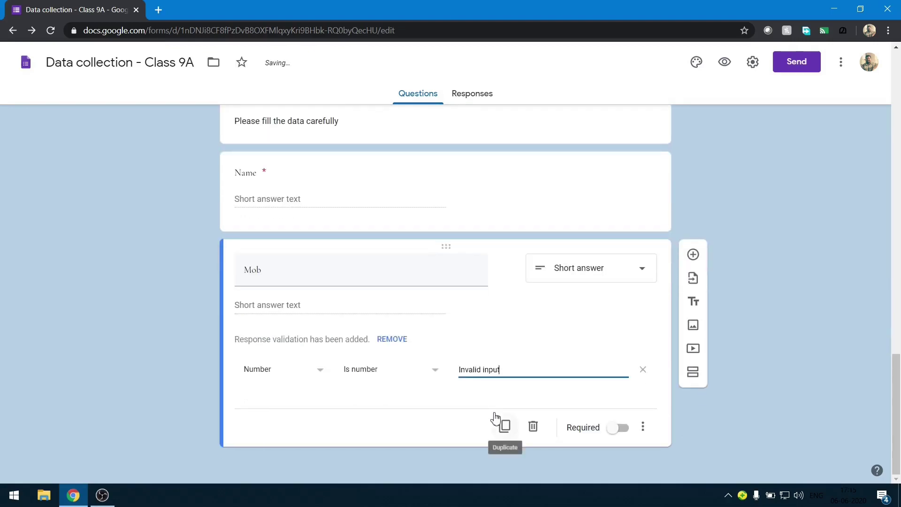
pyautogui.scroll(2, 494, 419)
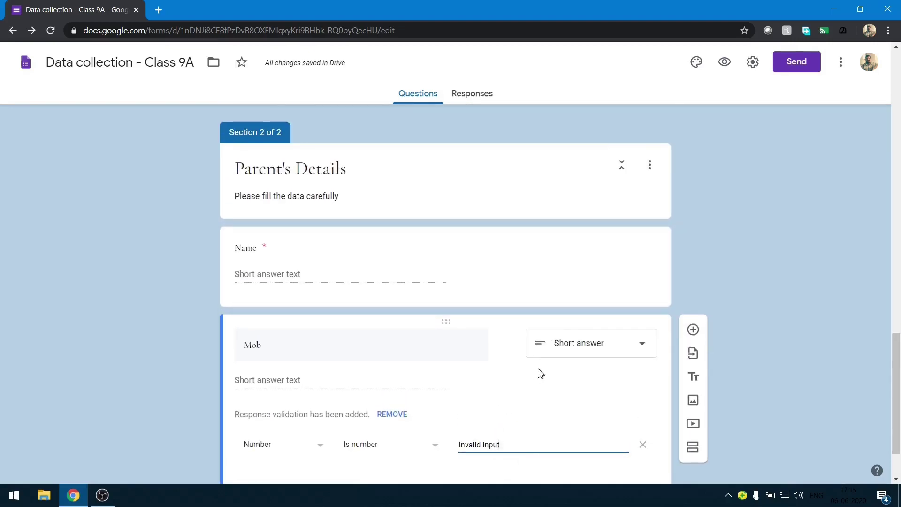
pyautogui.scroll(-1, 540, 372)
pyautogui.scroll(1, 539, 370)
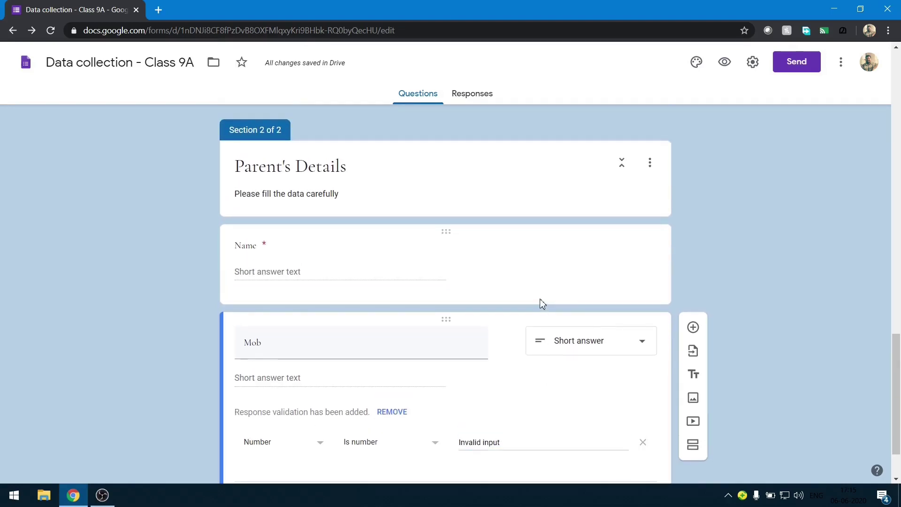
# Set the Name question's validation error message to 'Invalid input'.
pyautogui.click(540, 303)
pyautogui.click(544, 323)
pyautogui.write('Inva')
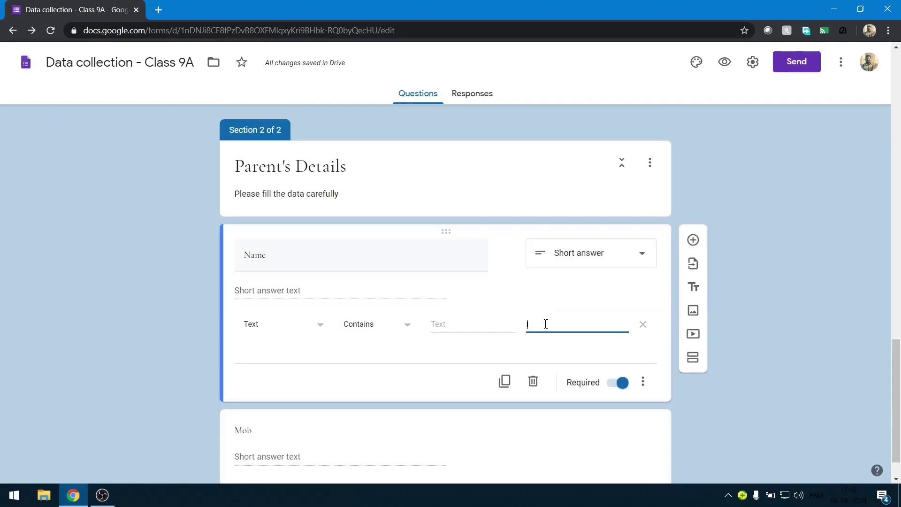
pyautogui.write('lid input')
pyautogui.scroll(-1, 545, 327)
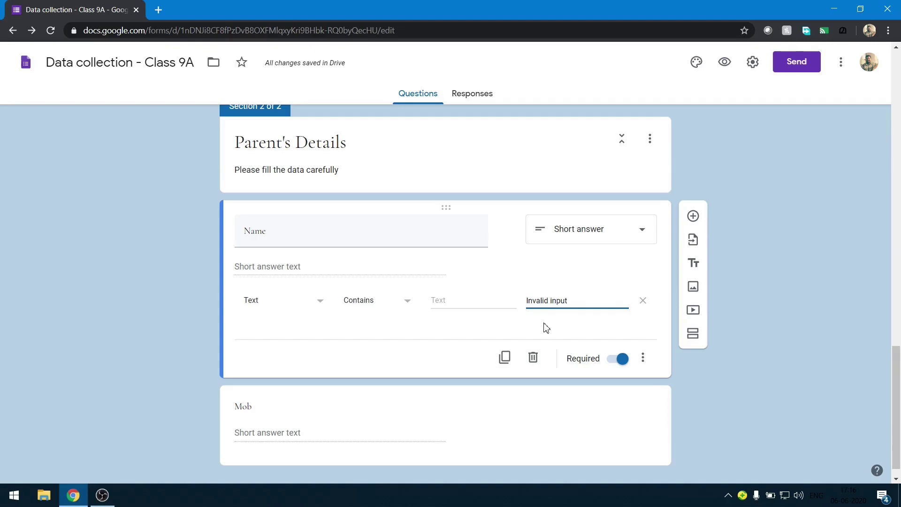
pyautogui.scroll(-1, 545, 327)
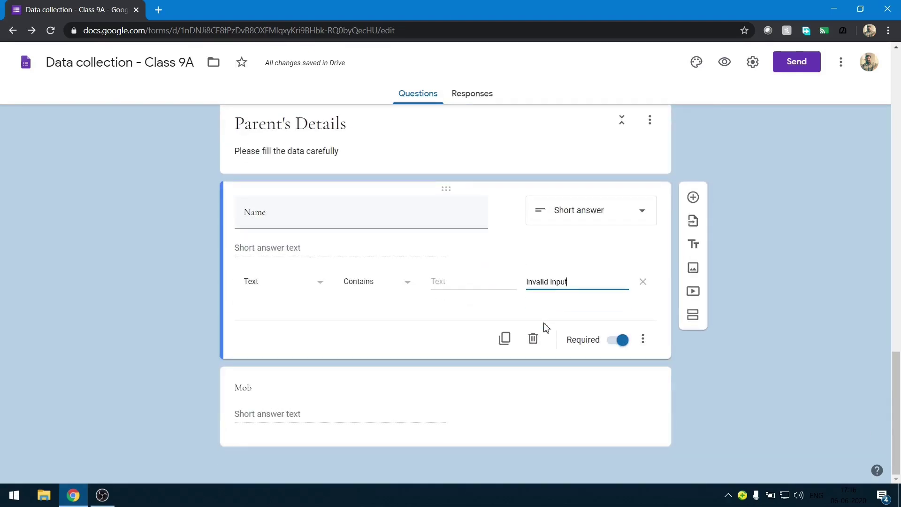
pyautogui.scroll(13, 546, 328)
pyautogui.scroll(-12, 545, 327)
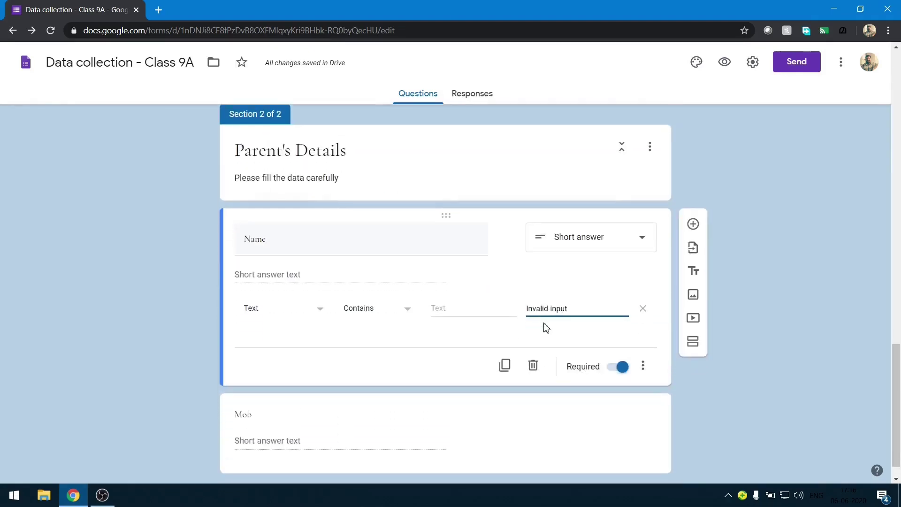
pyautogui.scroll(15, 545, 327)
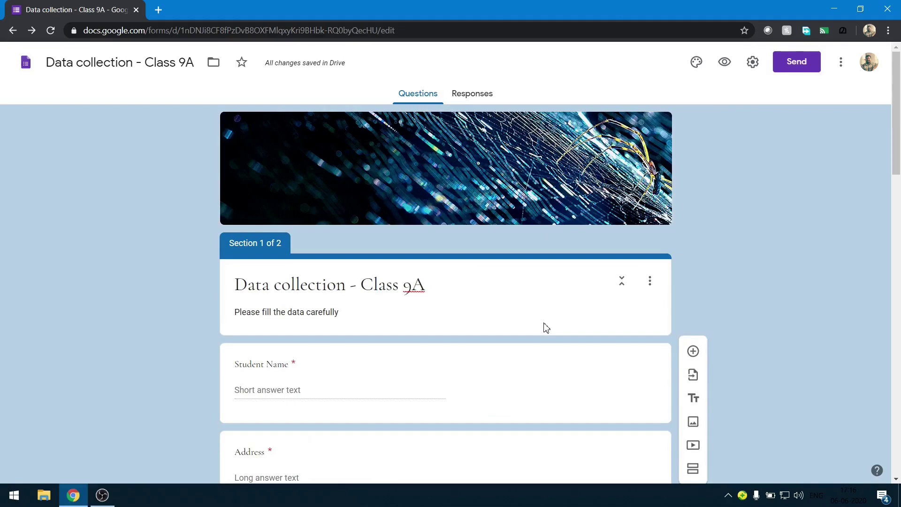
pyautogui.click(718, 66)
pyautogui.scroll(-3, 466, 60)
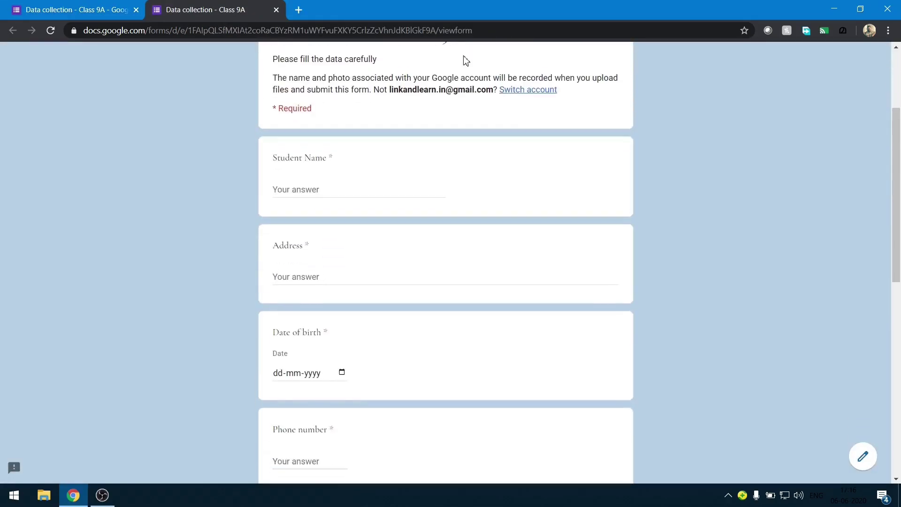
pyautogui.scroll(-10, 466, 60)
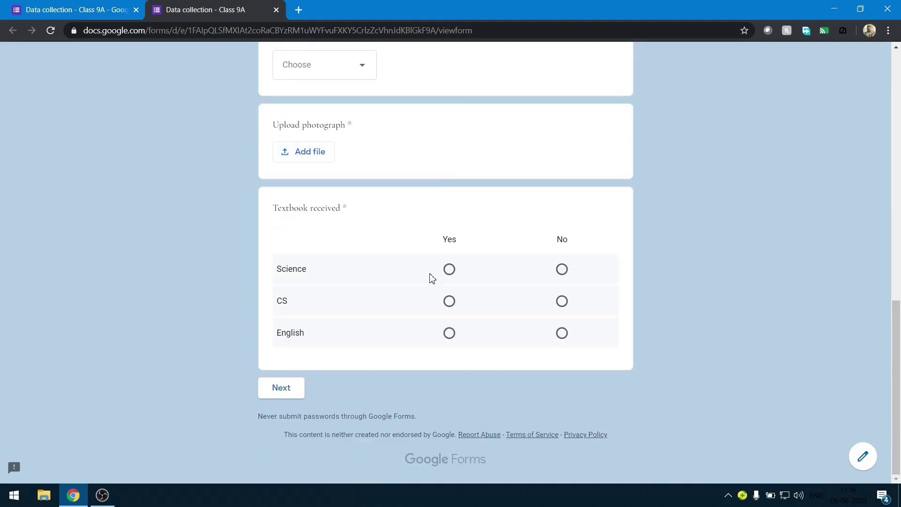
pyautogui.scroll(8, 415, 310)
pyautogui.scroll(5, 415, 311)
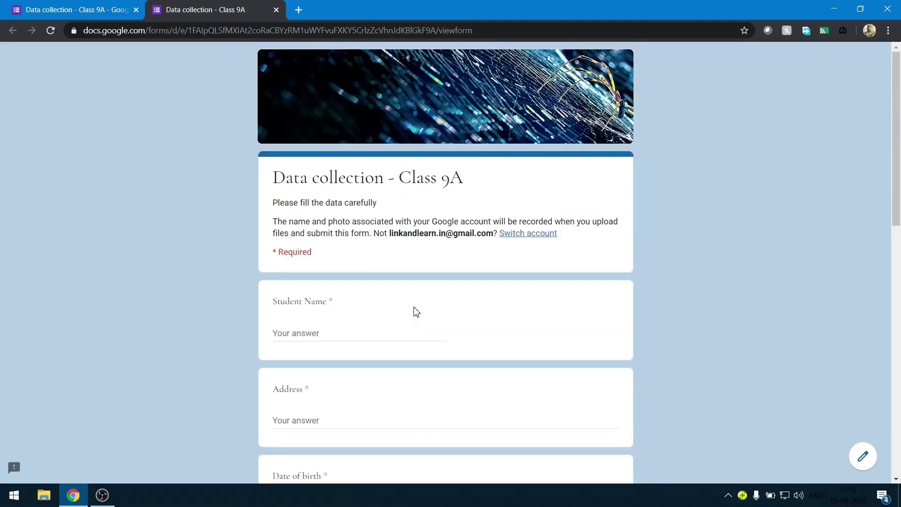
pyautogui.scroll(-12, 415, 311)
pyautogui.scroll(10, 415, 311)
pyautogui.scroll(2, 415, 311)
pyautogui.scroll(-1, 414, 309)
pyautogui.scroll(1, 414, 310)
pyautogui.scroll(-6, 324, 398)
pyautogui.scroll(-5, 324, 398)
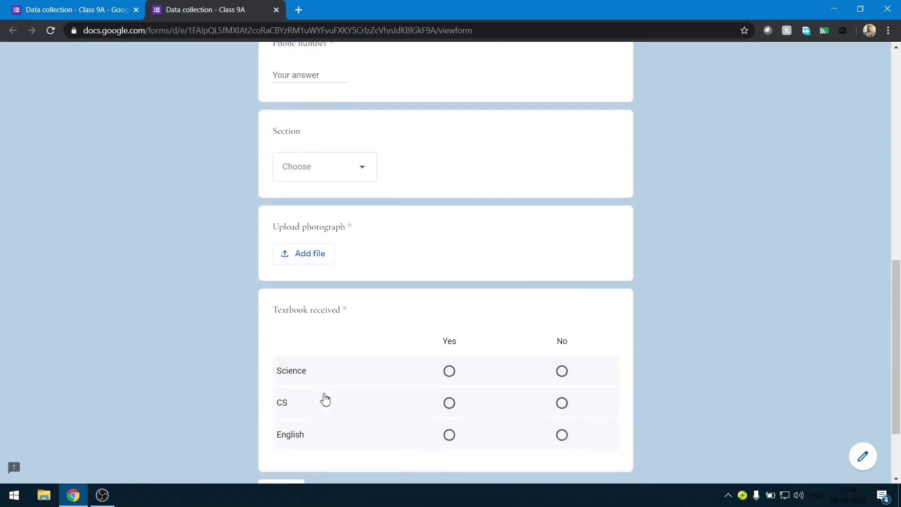
pyautogui.scroll(-2, 324, 398)
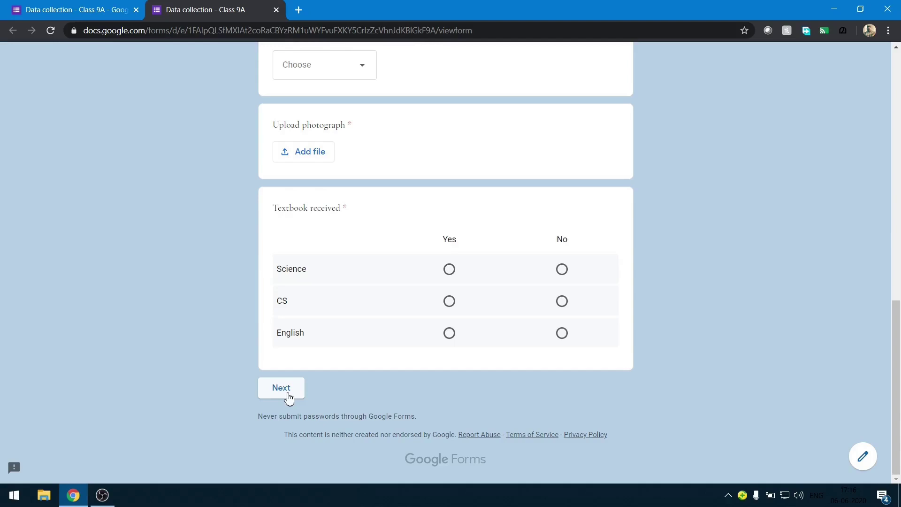
pyautogui.hotkey('ctrl', 'w')
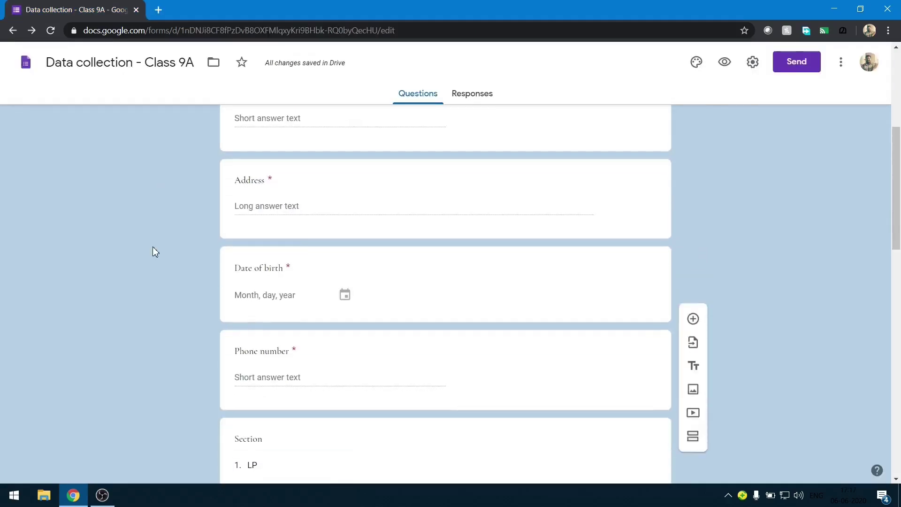
pyautogui.scroll(-9, 153, 251)
pyautogui.scroll(14, 153, 252)
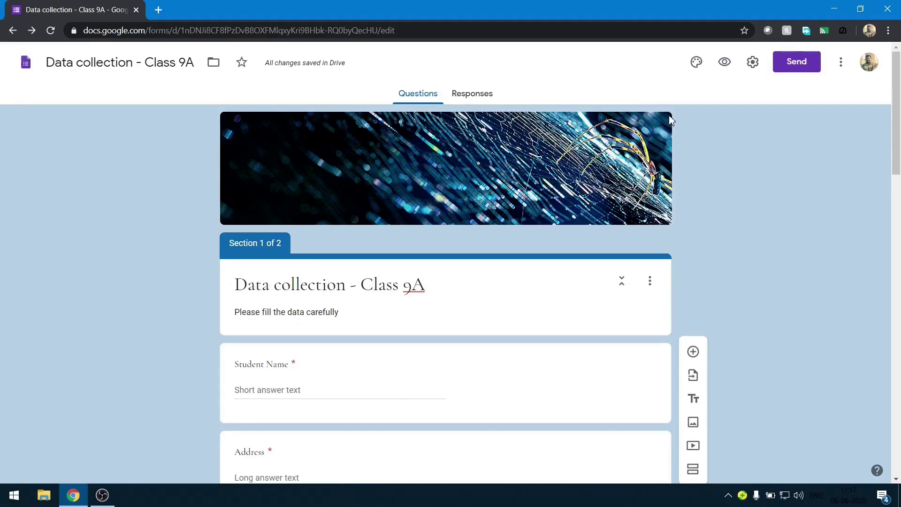
# In form Settings, tick Collect email addresses and Limit to 1 response.
pyautogui.click(753, 61)
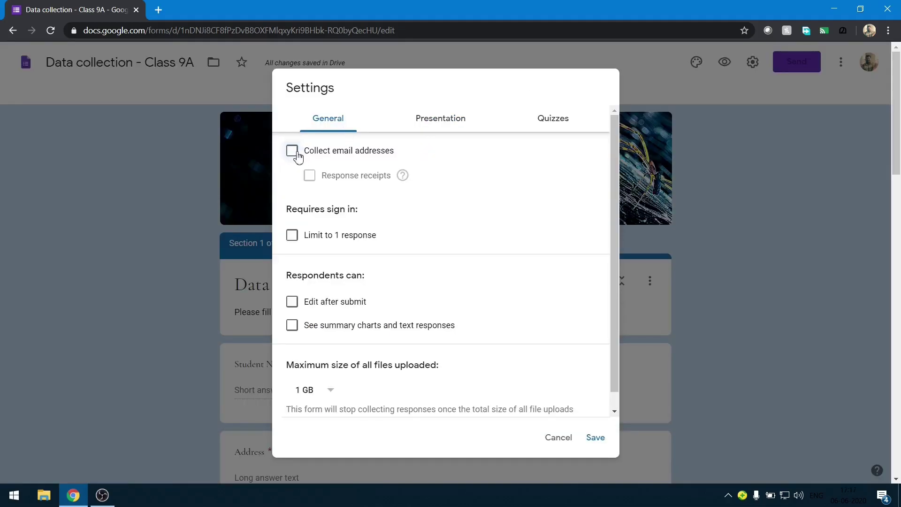
pyautogui.click(292, 151)
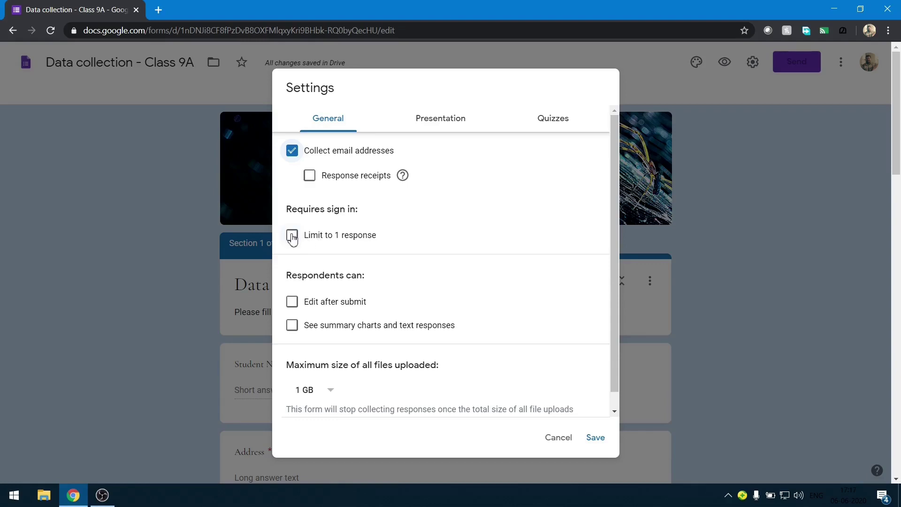
pyautogui.click(292, 237)
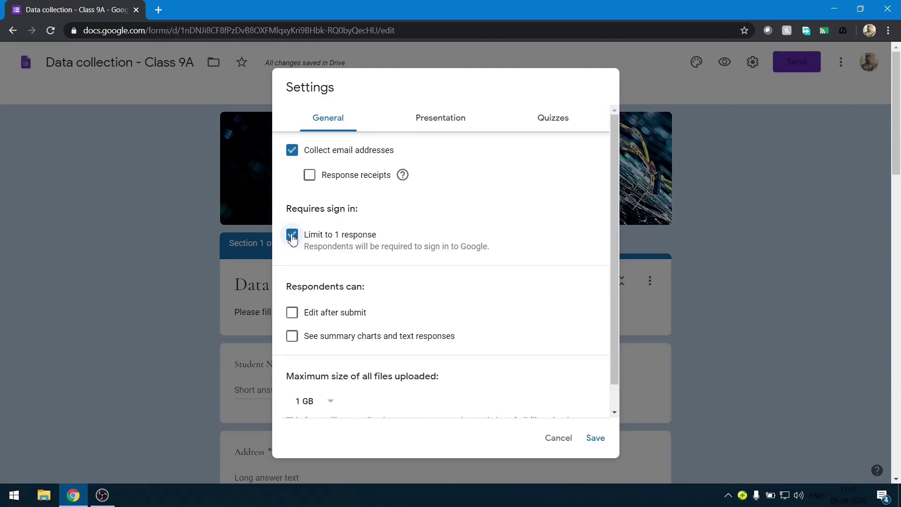
pyautogui.scroll(-1, 292, 238)
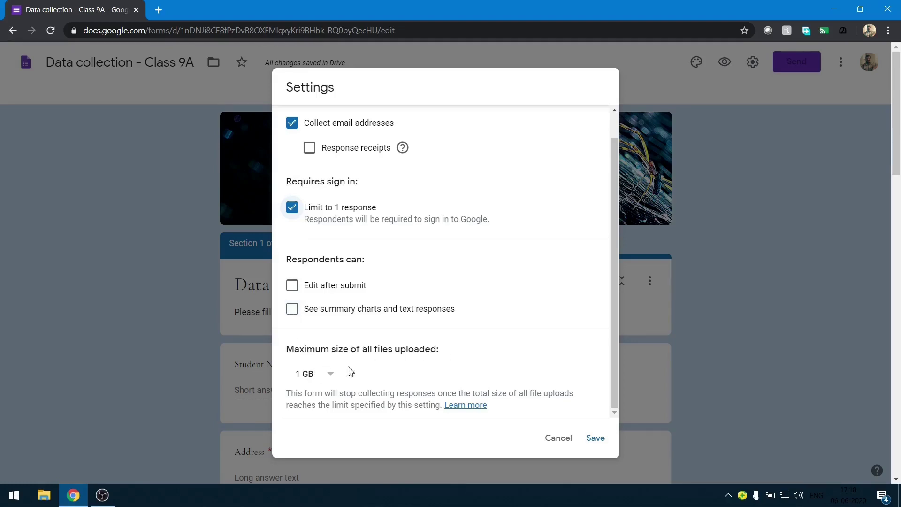
pyautogui.scroll(3, 351, 372)
pyautogui.click(445, 118)
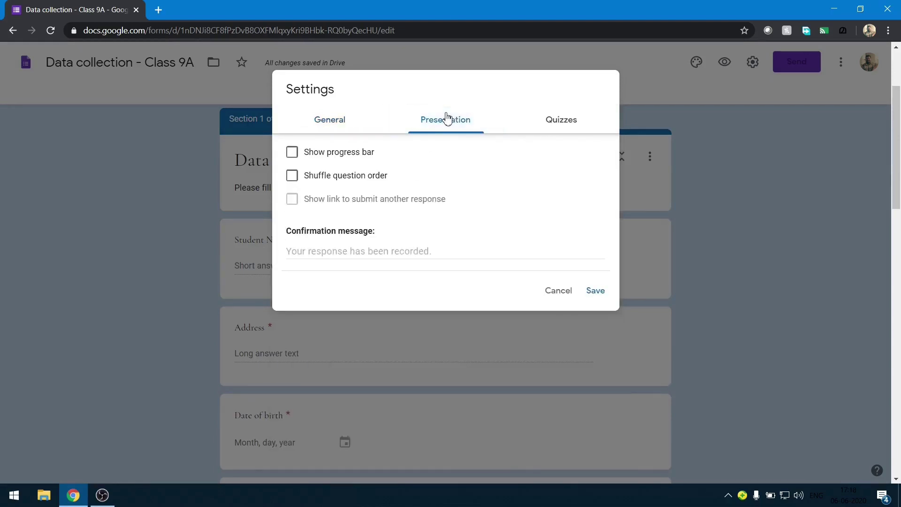
# Show a progress bar, set the confirmation message 'Form submitted successfully. Thank you', and save the settings.
pyautogui.click(292, 153)
pyautogui.click(375, 254)
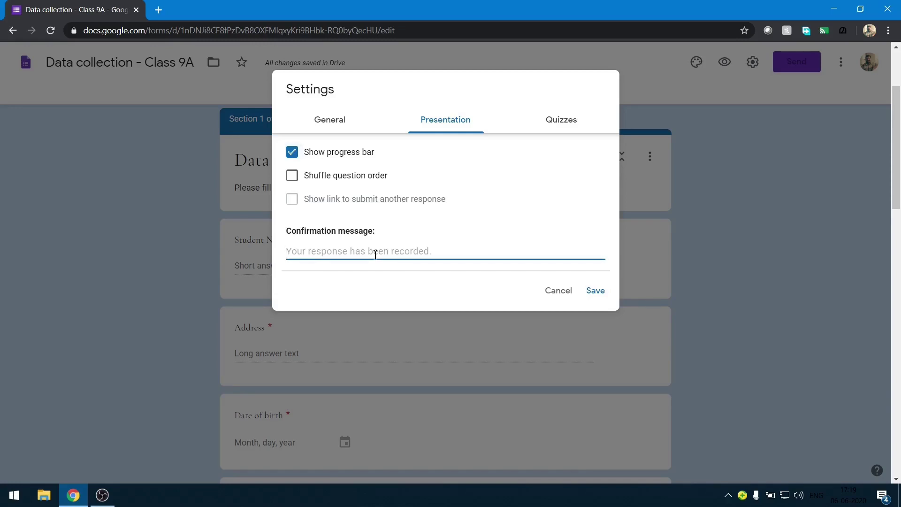
pyautogui.write('F')
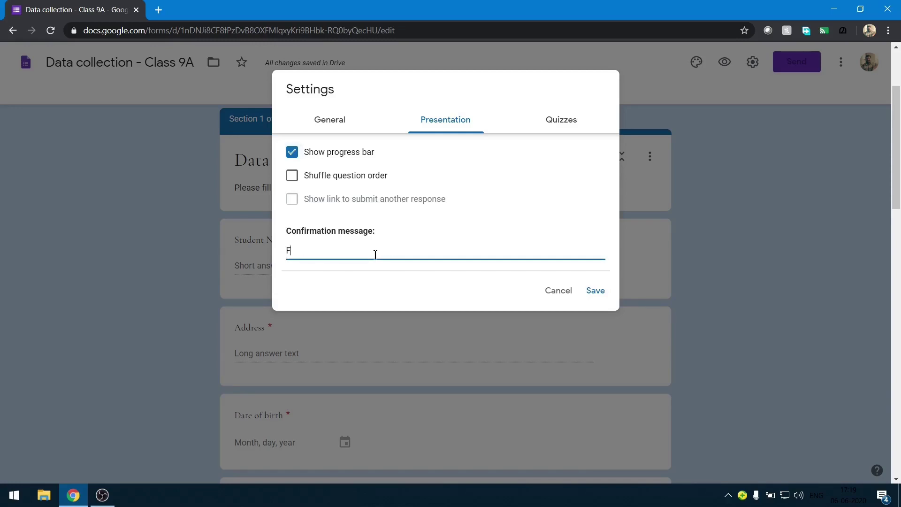
pyautogui.write('orm submitted successfully. Thank y')
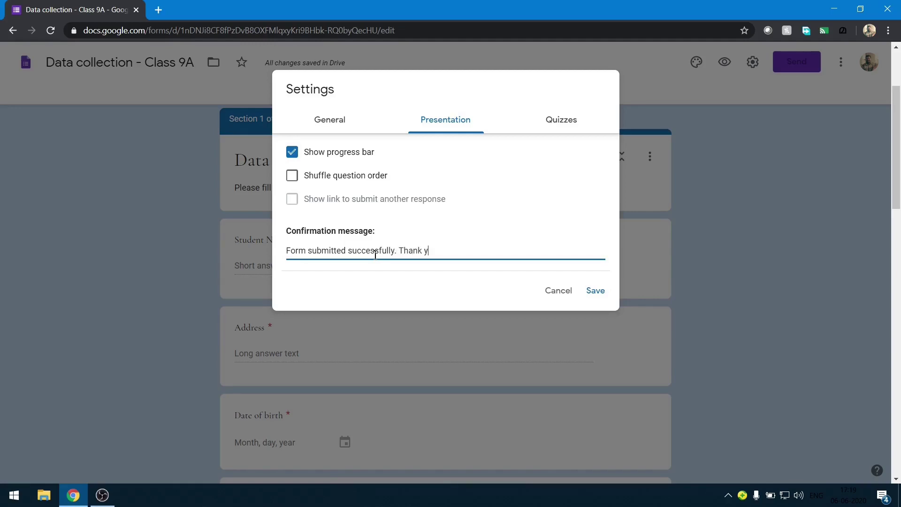
pyautogui.write('ou')
pyautogui.press('BackSpace')
pyautogui.press('BackSpace')
pyautogui.write('ou')
pyautogui.click(557, 123)
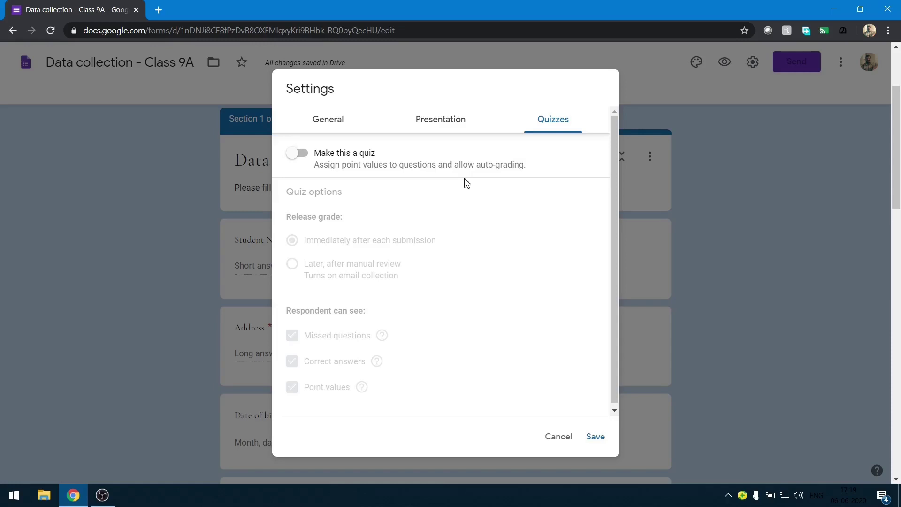
pyautogui.click(596, 436)
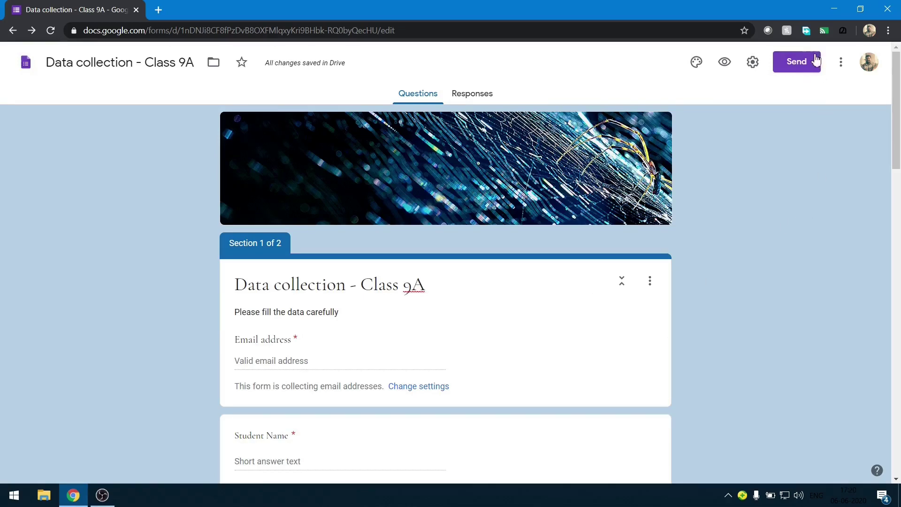
pyautogui.click(797, 68)
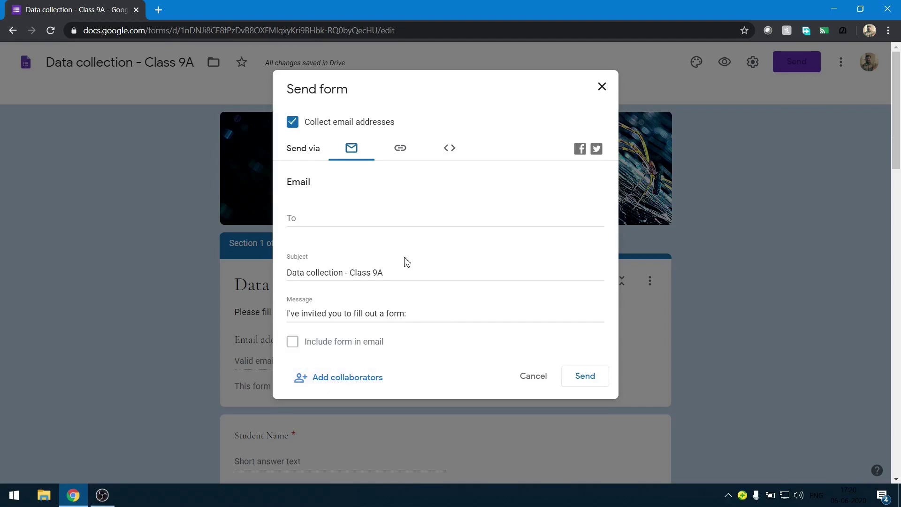
pyautogui.click(401, 149)
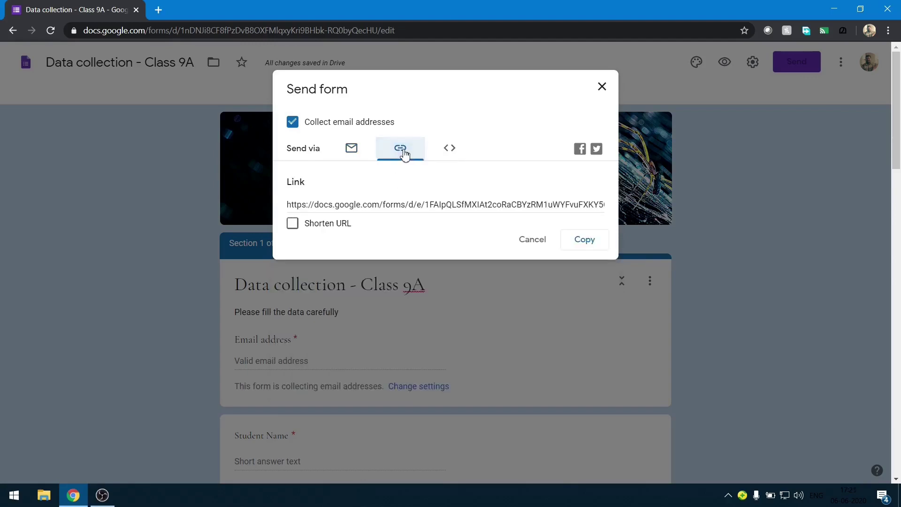
pyautogui.click(300, 206)
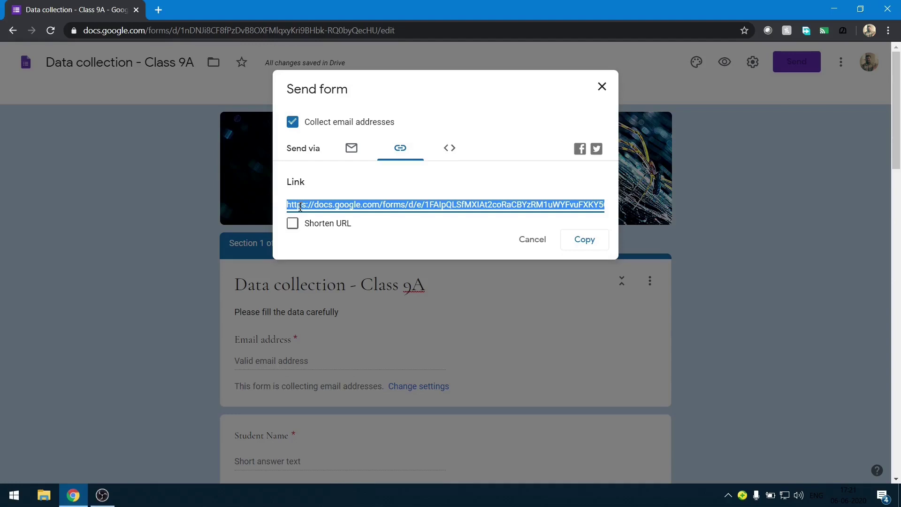
pyautogui.click(295, 226)
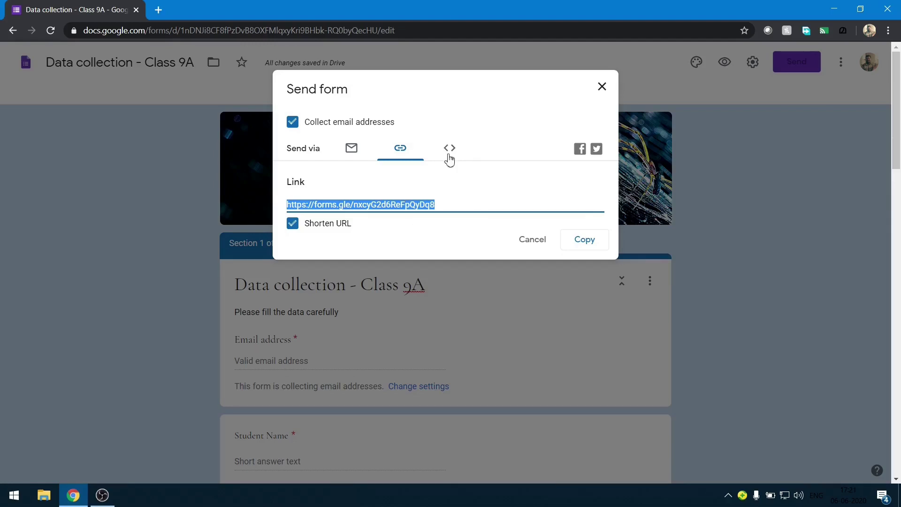
pyautogui.click(449, 155)
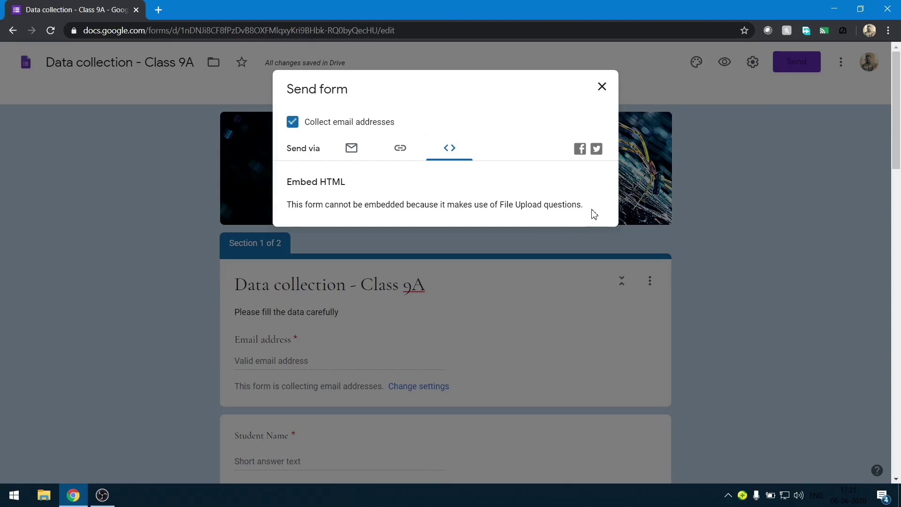
pyautogui.moveTo(585, 208); pyautogui.dragTo(287, 213)
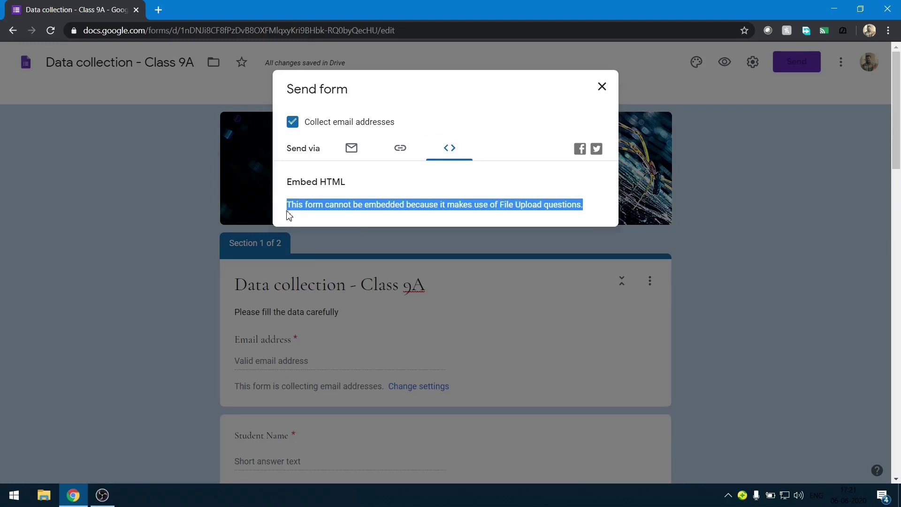
pyautogui.click(747, 127)
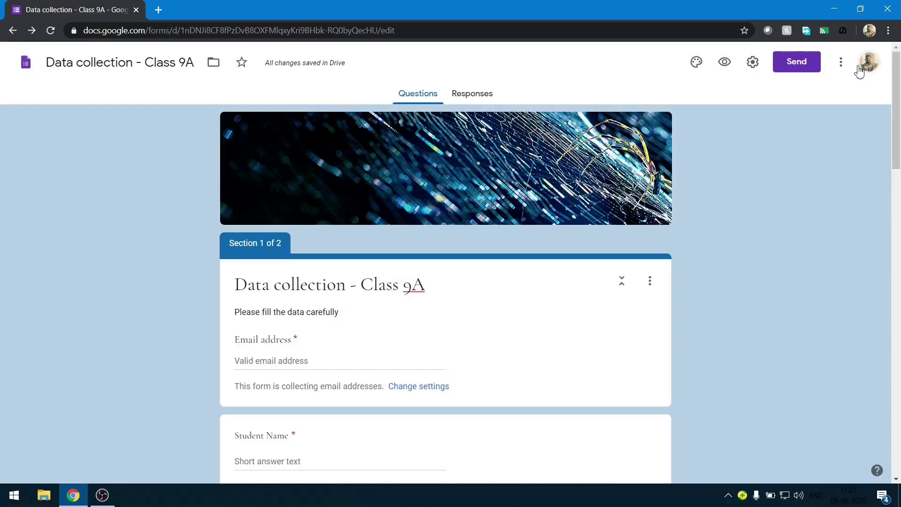
pyautogui.click(840, 70)
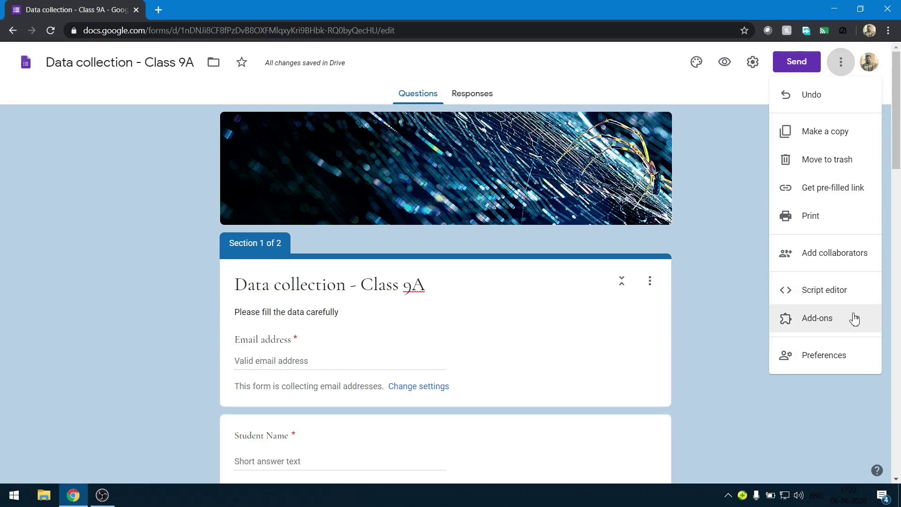
pyautogui.click(843, 356)
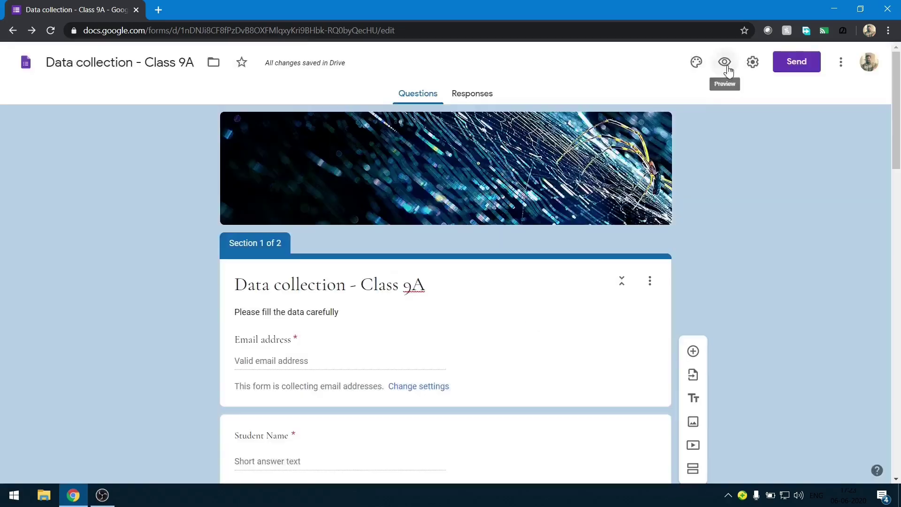
pyautogui.click(726, 66)
# Open the form preview and enter the respondent's email address and the student's name.
pyautogui.click(726, 64)
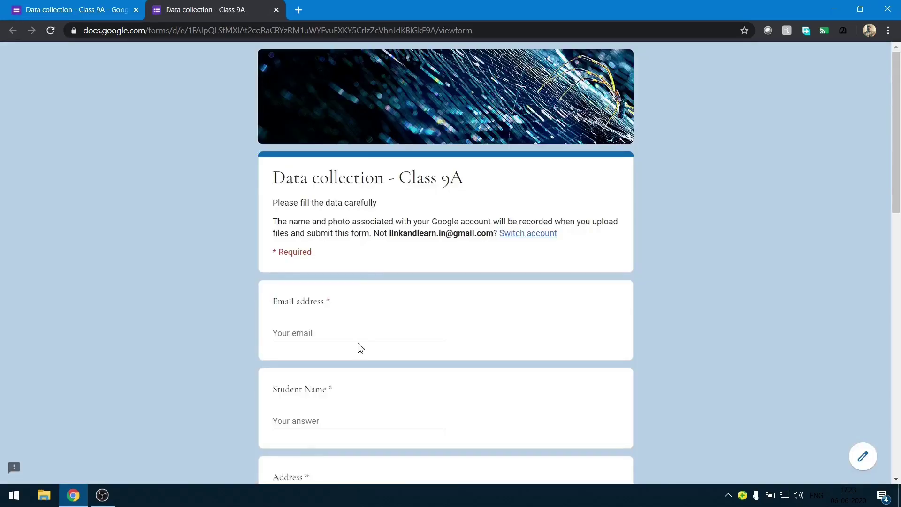
pyautogui.click(362, 335)
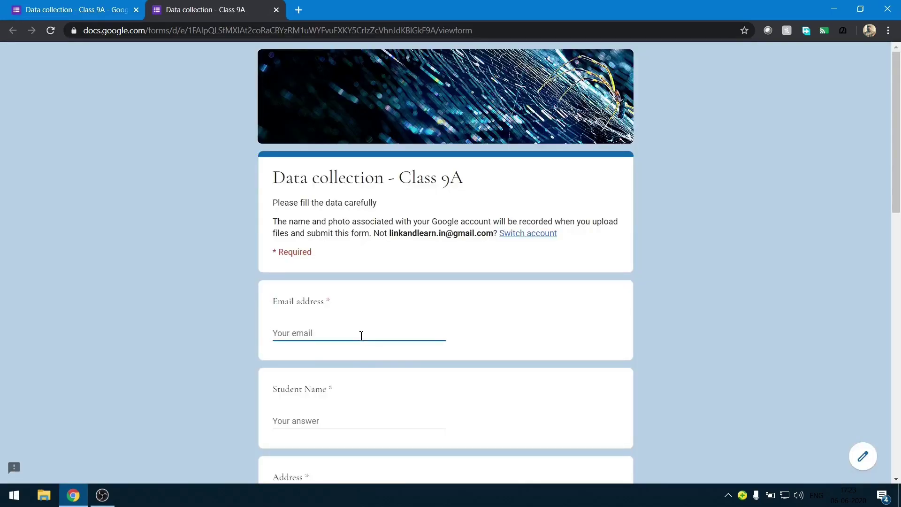
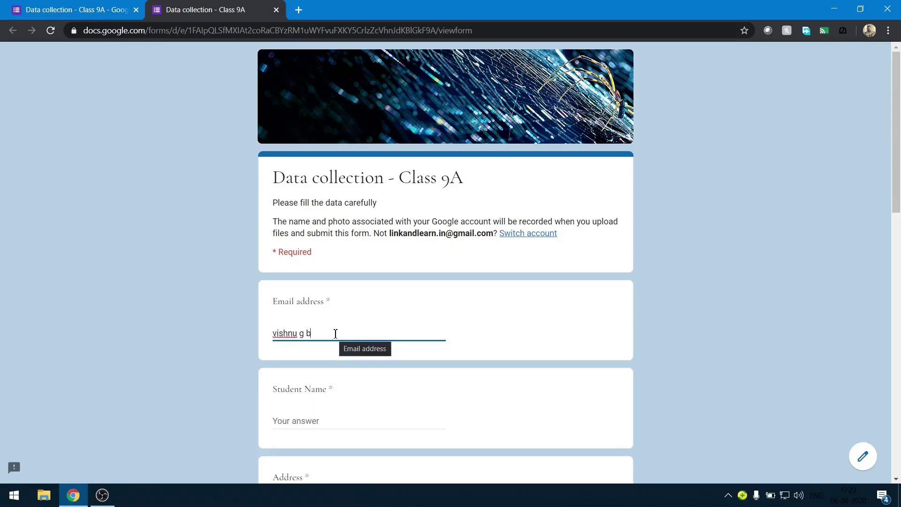
pyautogui.hotkey('ctrl', 'a')
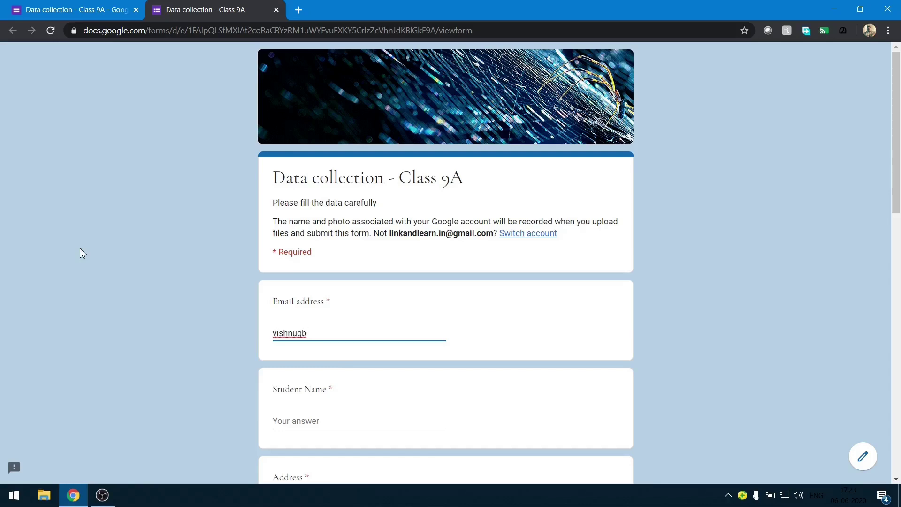
pyautogui.press('BackSpace')
pyautogui.hotkey('ctrl', 'a')
pyautogui.press('BackSpace')
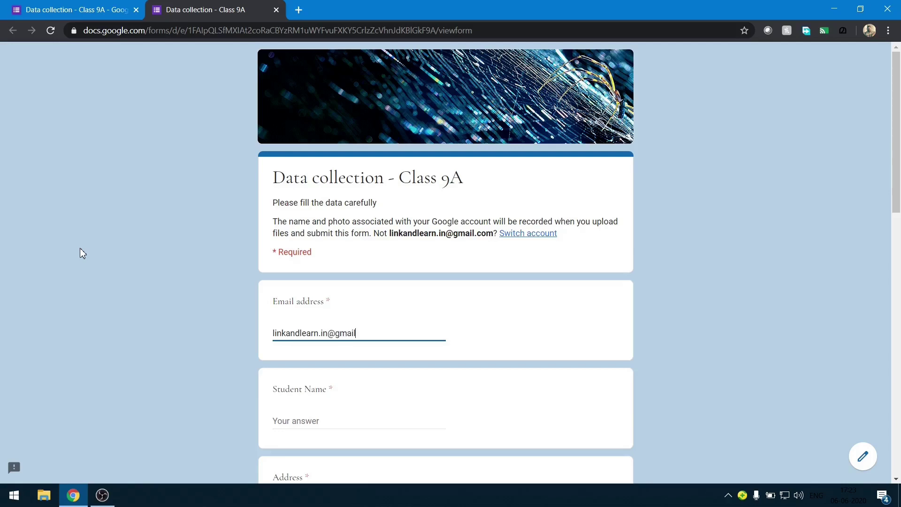
pyautogui.press('Tab')
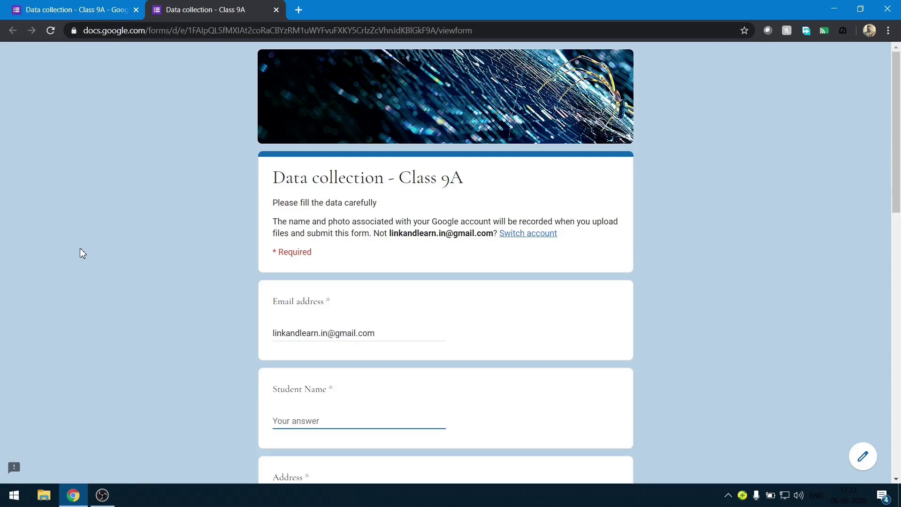
# Enter 'sample address', date of birth 5 June 2020, and the phone number.
pyautogui.scroll(-3, 80, 253)
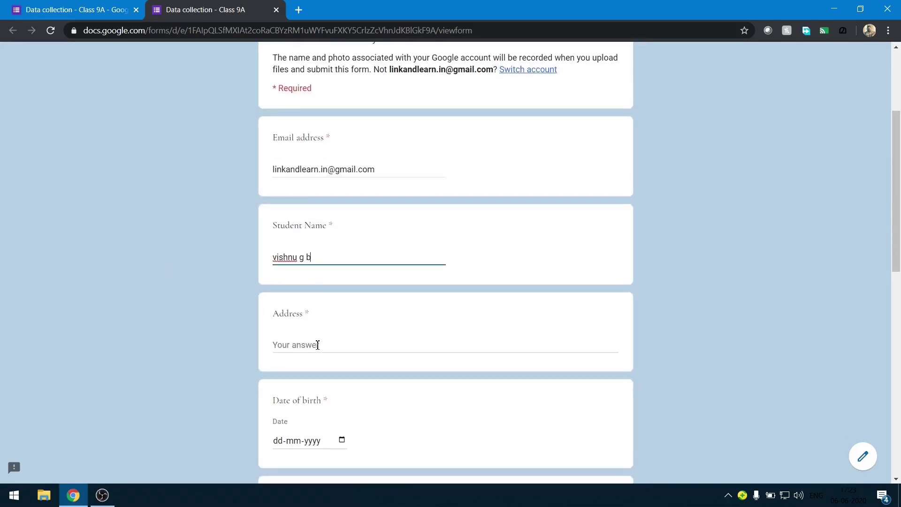
pyautogui.click(318, 345)
pyautogui.write('sample add')
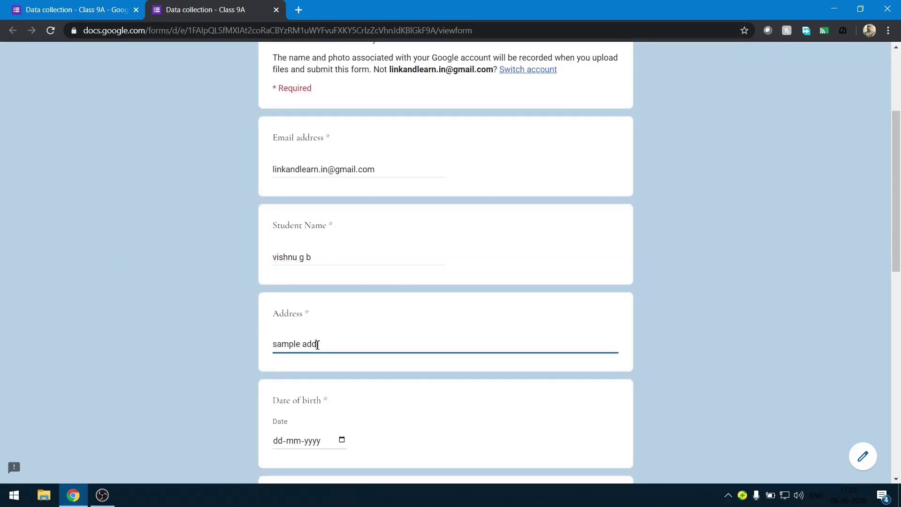
pyautogui.write('ress')
pyautogui.scroll(-2, 318, 345)
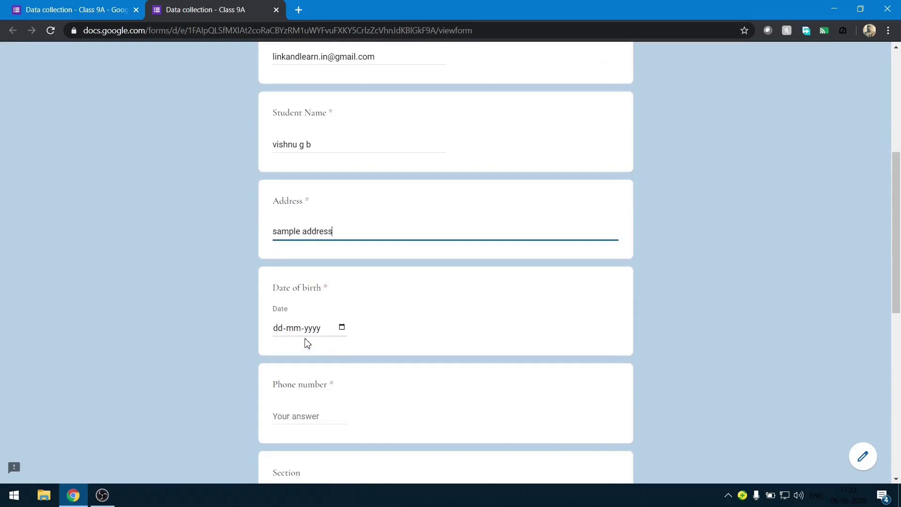
pyautogui.click(304, 335)
pyautogui.click(341, 327)
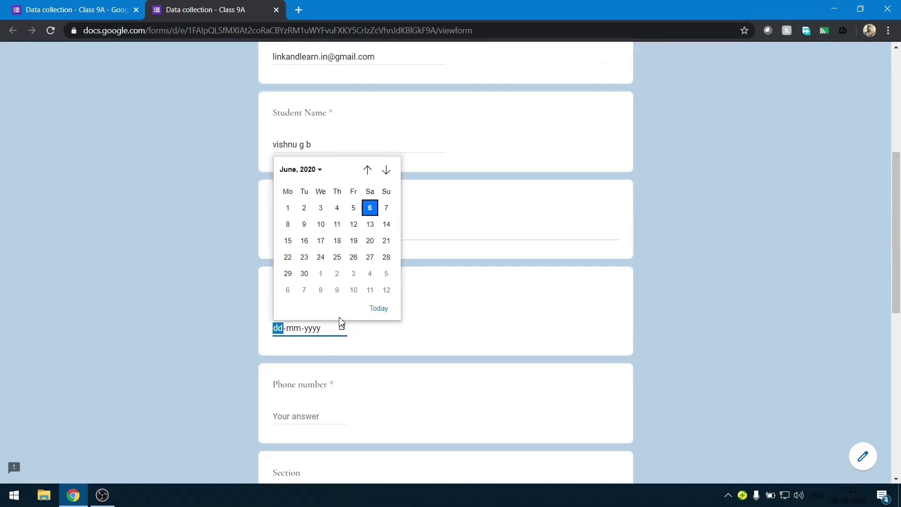
pyautogui.click(352, 207)
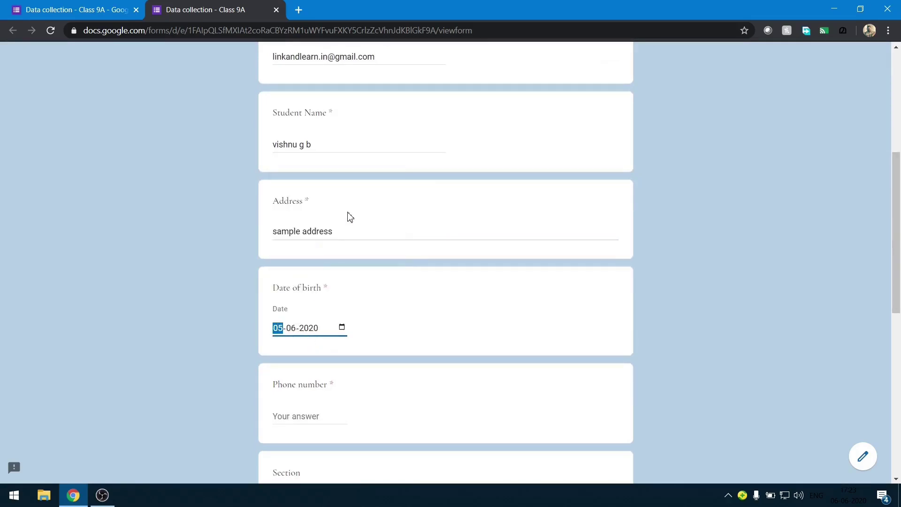
pyautogui.scroll(-2, 348, 216)
pyautogui.click(318, 319)
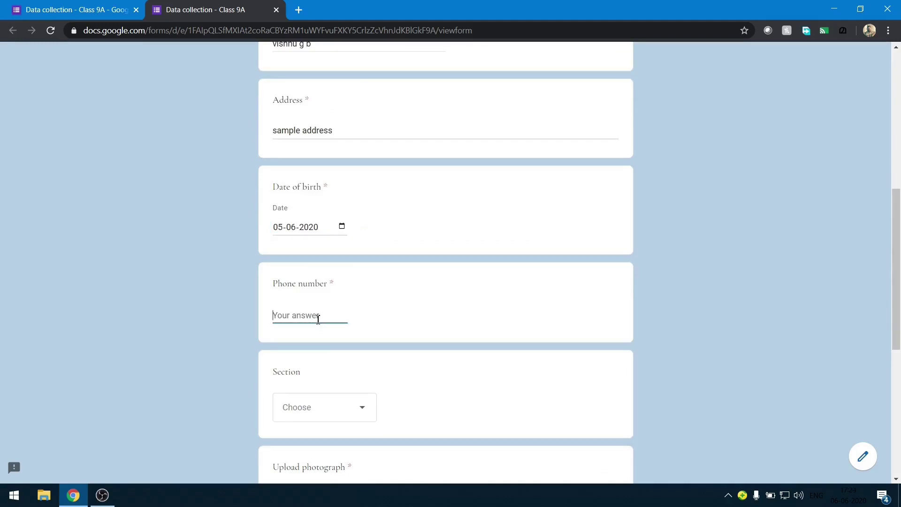
pyautogui.write('48483')
pyautogui.scroll(-1, 318, 321)
# Choose HS as the Section.
pyautogui.click(318, 387)
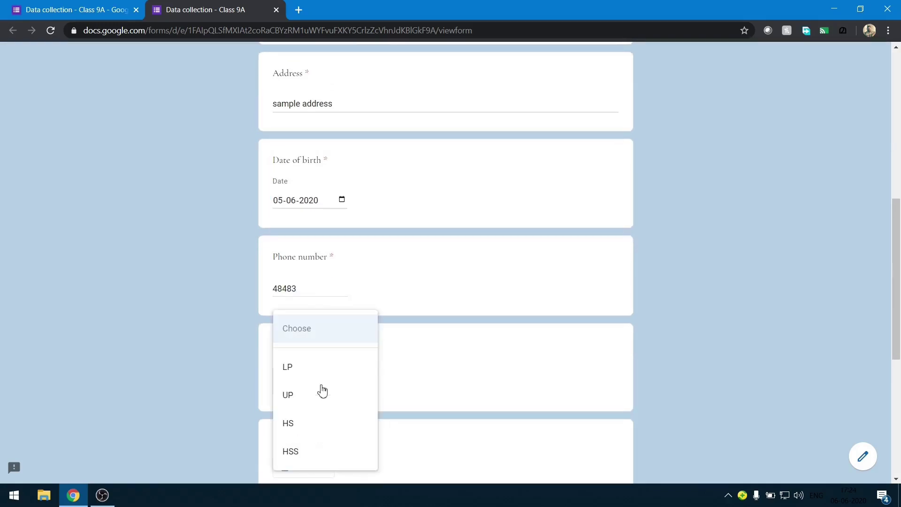
pyautogui.click(318, 434)
pyautogui.scroll(-4, 314, 425)
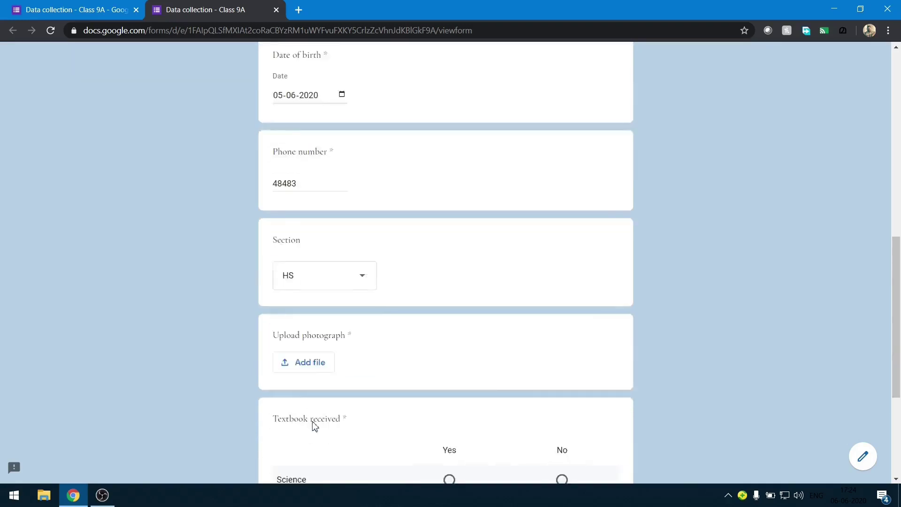
# Upload blackUntitled.jpg as the photograph.
pyautogui.click(314, 295)
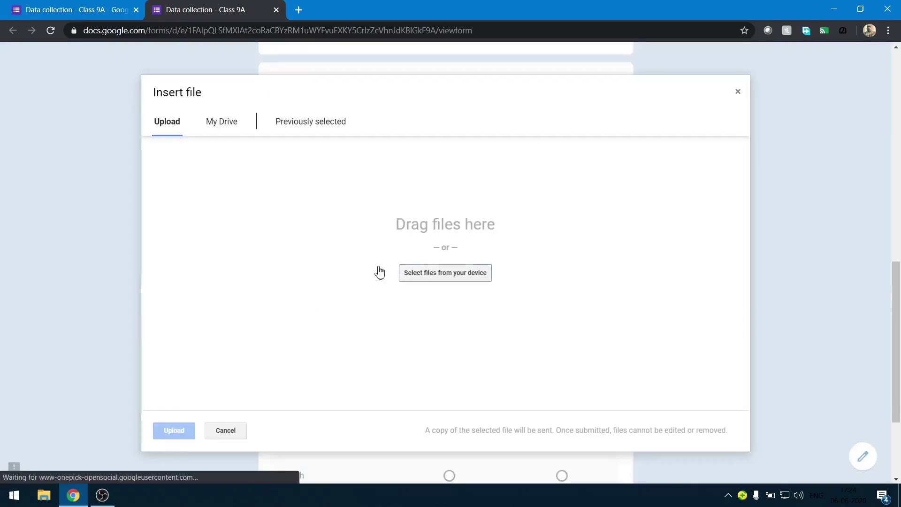
pyautogui.click(428, 274)
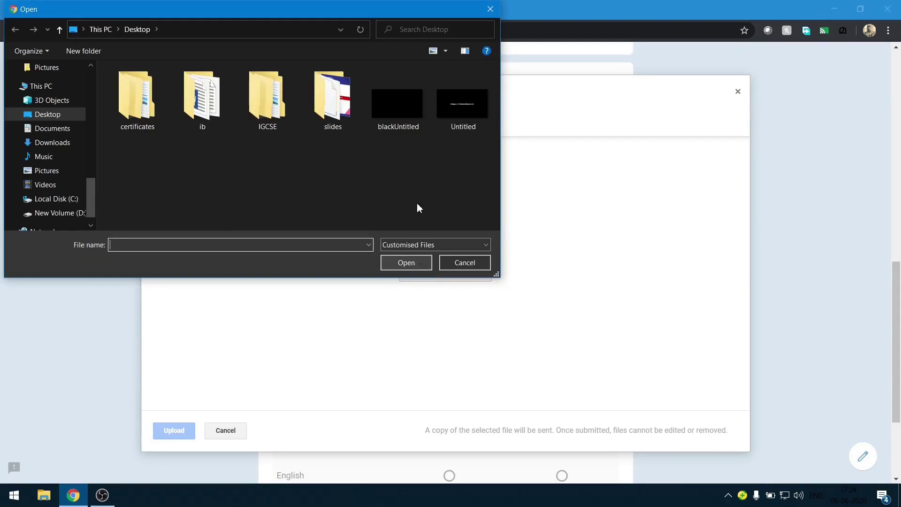
pyautogui.doubleClick(394, 109)
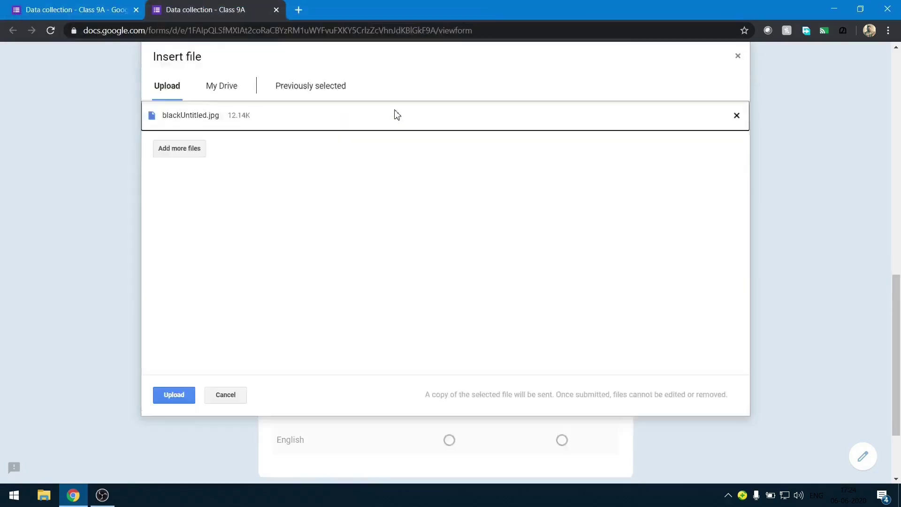
pyautogui.click(175, 352)
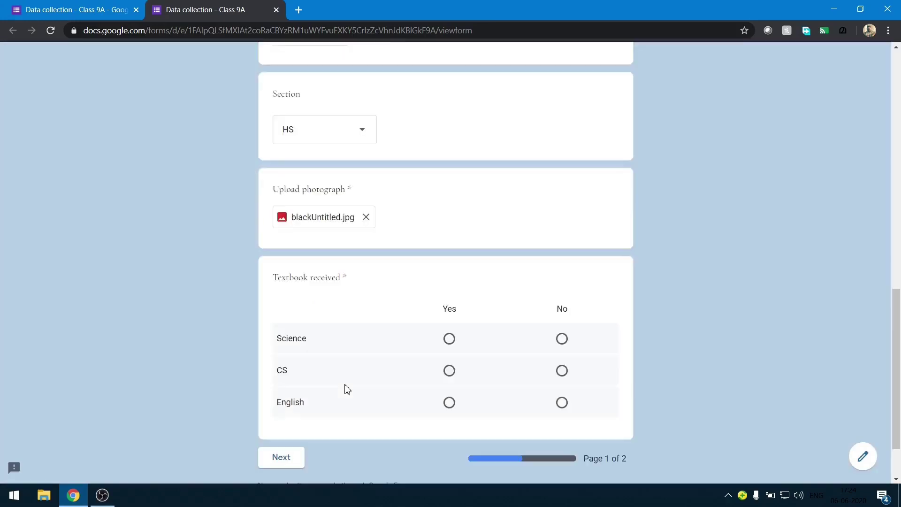
# Mark textbooks Science Yes, CS No, English Yes and continue to the next page.
pyautogui.click(449, 340)
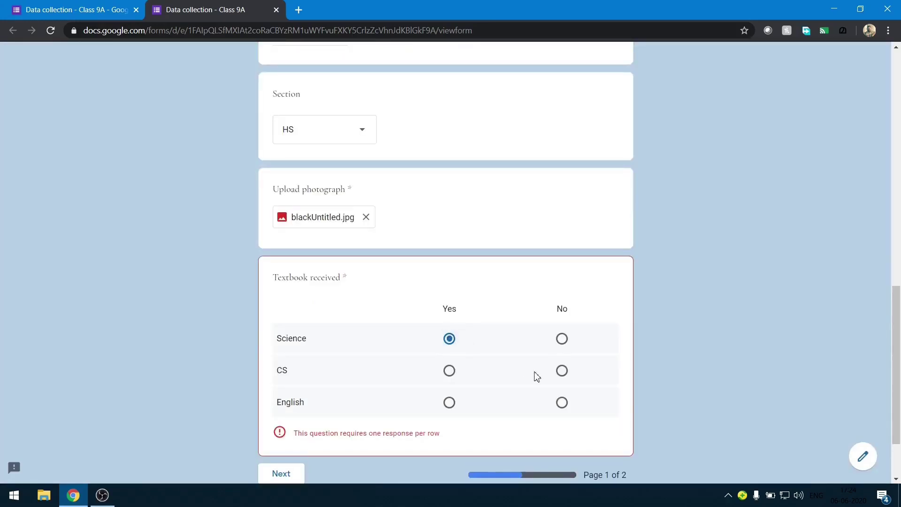
pyautogui.click(561, 372)
pyautogui.click(450, 403)
pyautogui.click(278, 463)
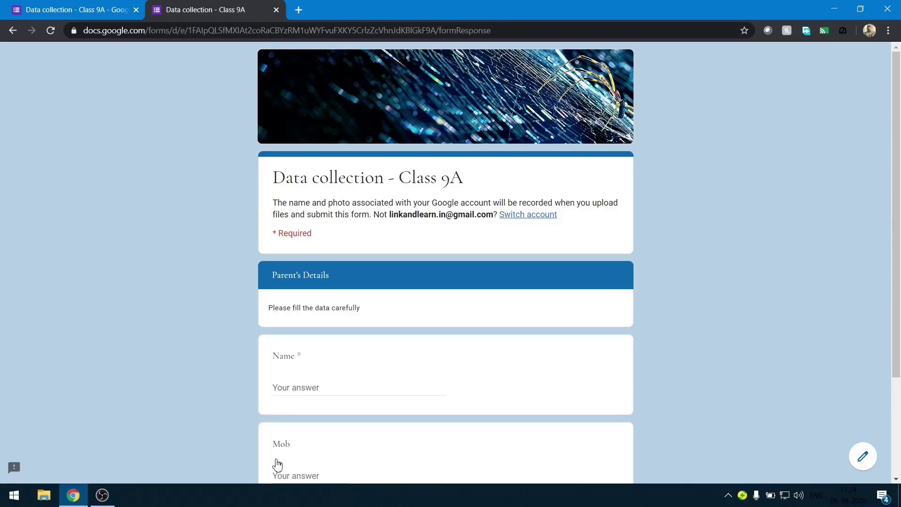
# Enter the parent's name and mobile number, then submit the test response.
pyautogui.click(337, 390)
pyautogui.write('vishnu g b')
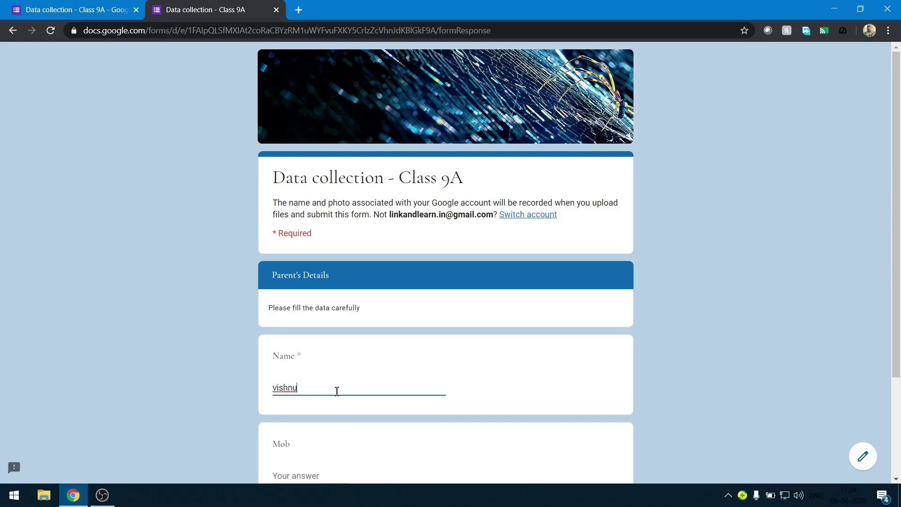
pyautogui.scroll(-3, 336, 390)
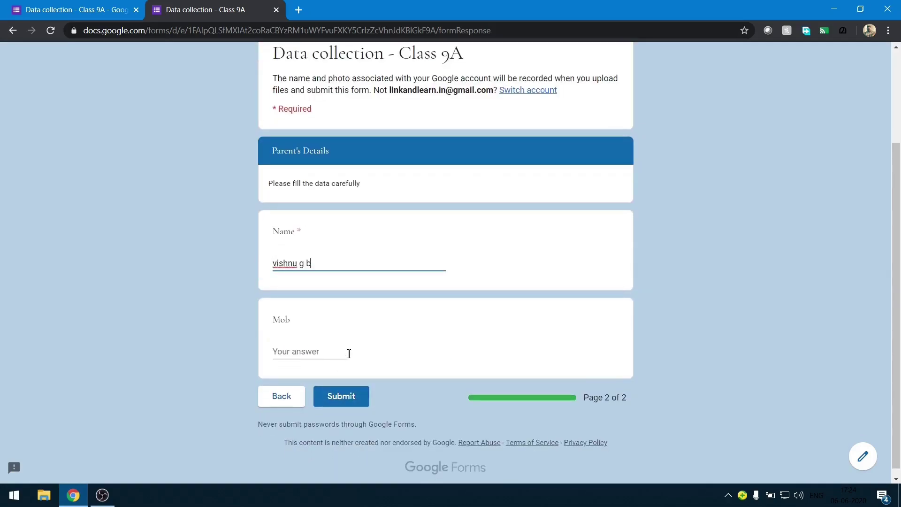
pyautogui.click(348, 352)
pyautogui.write('888999888')
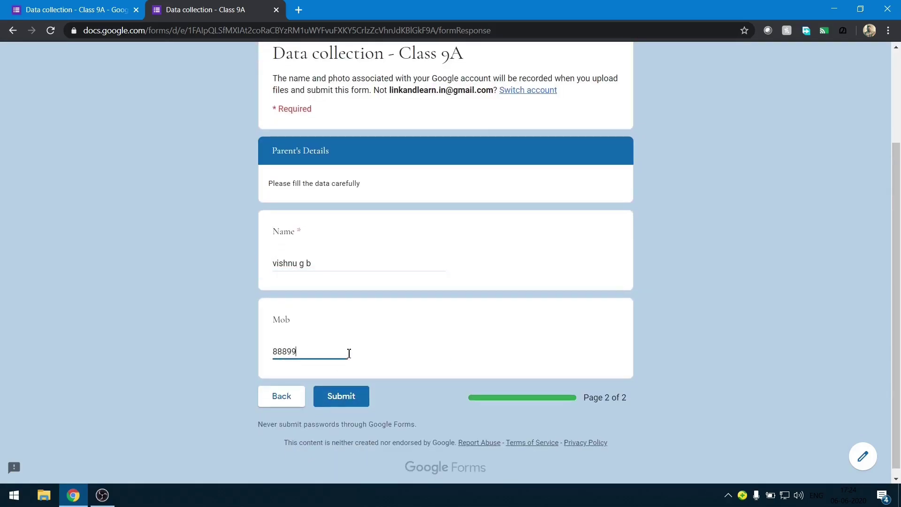
pyautogui.click(337, 397)
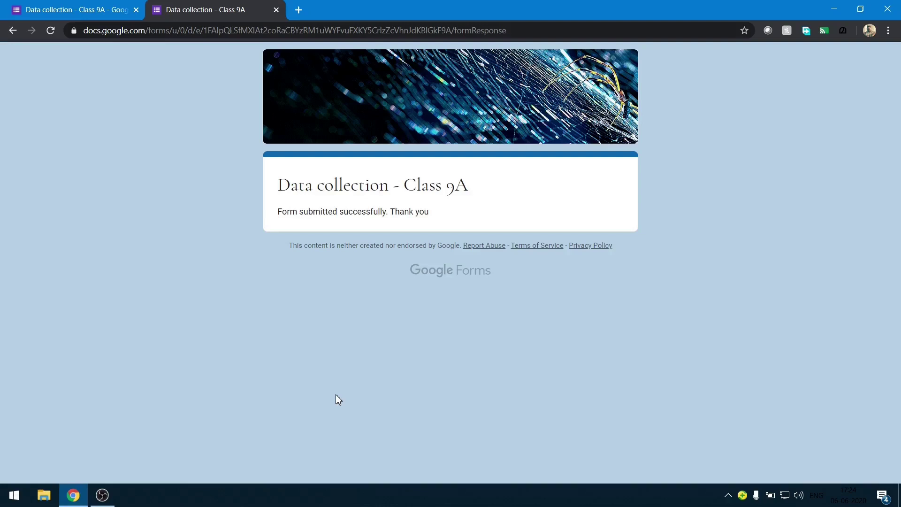
# Close the preview tab and scroll through the Responses summary showing 1 response.
pyautogui.click(276, 10)
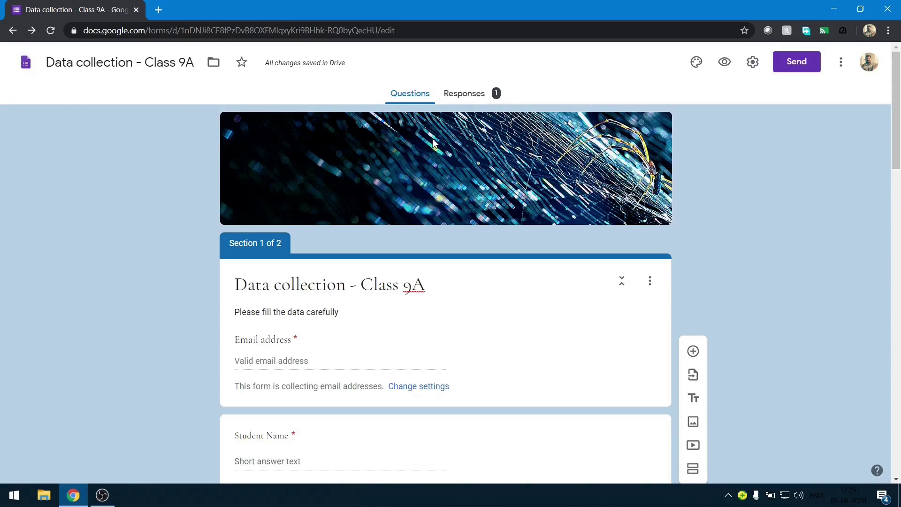
pyautogui.click(459, 102)
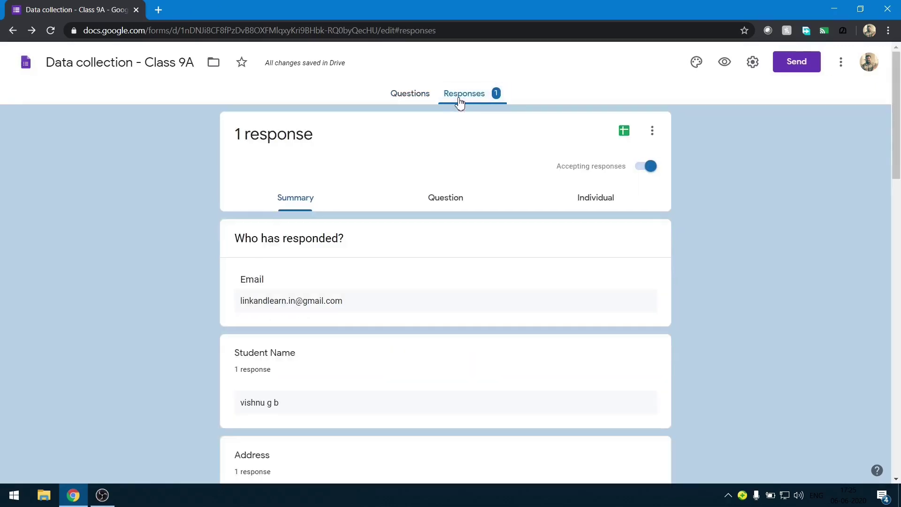
pyautogui.scroll(-12, 281, 350)
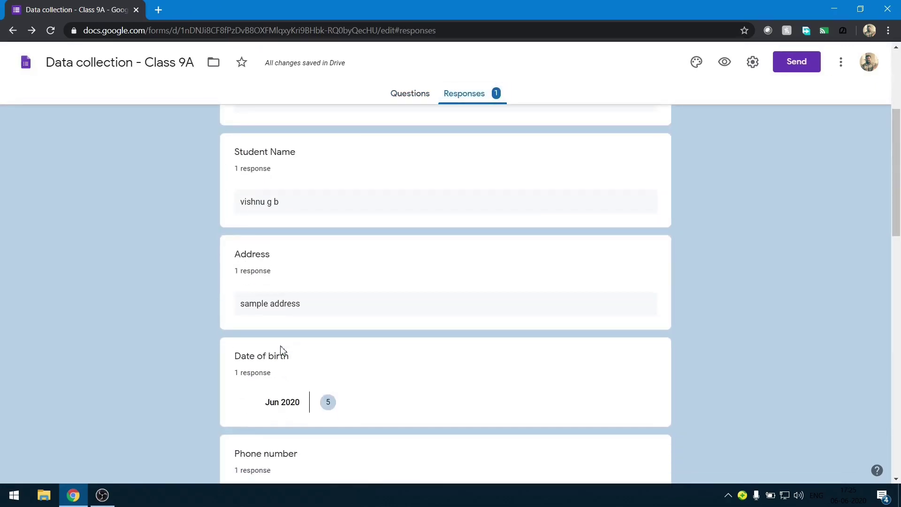
pyautogui.scroll(-9, 282, 350)
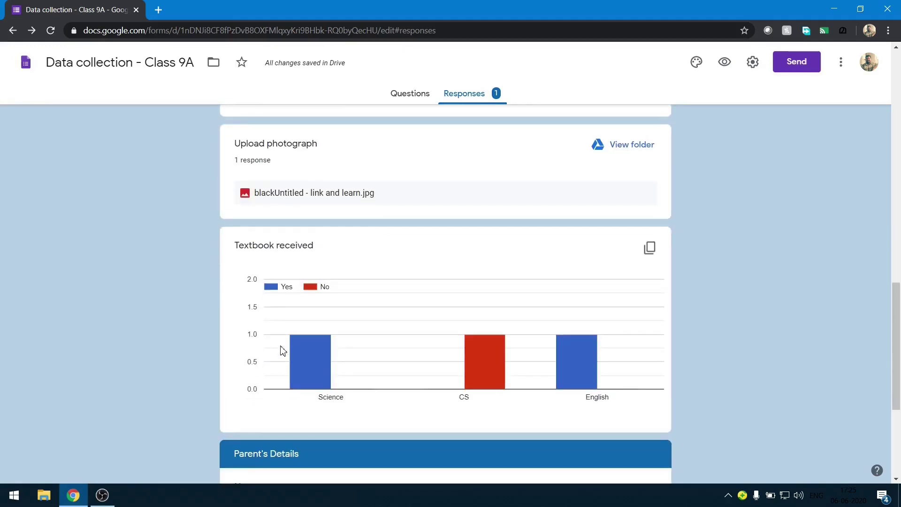
pyautogui.scroll(20, 275, 406)
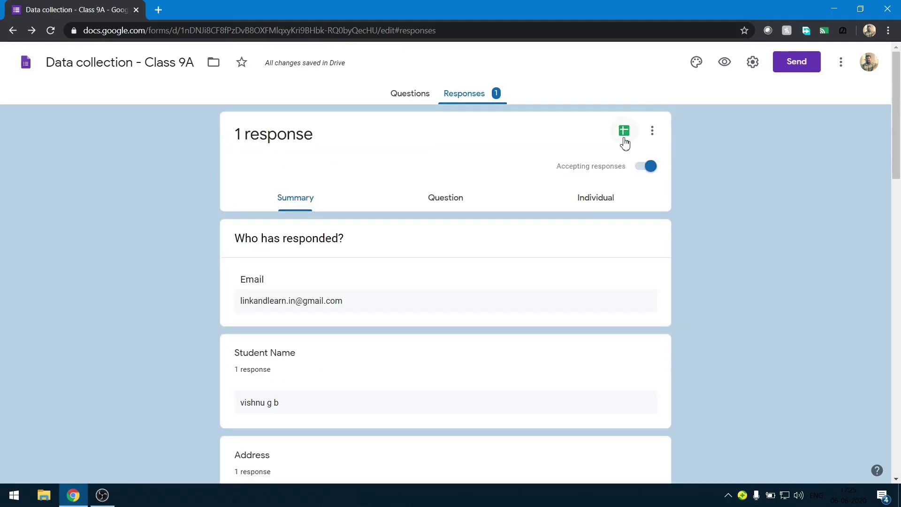
# Open 'Untitled form (Responses)' in Sheets and download it as Microsoft Excel (.xlsx).
pyautogui.click(624, 130)
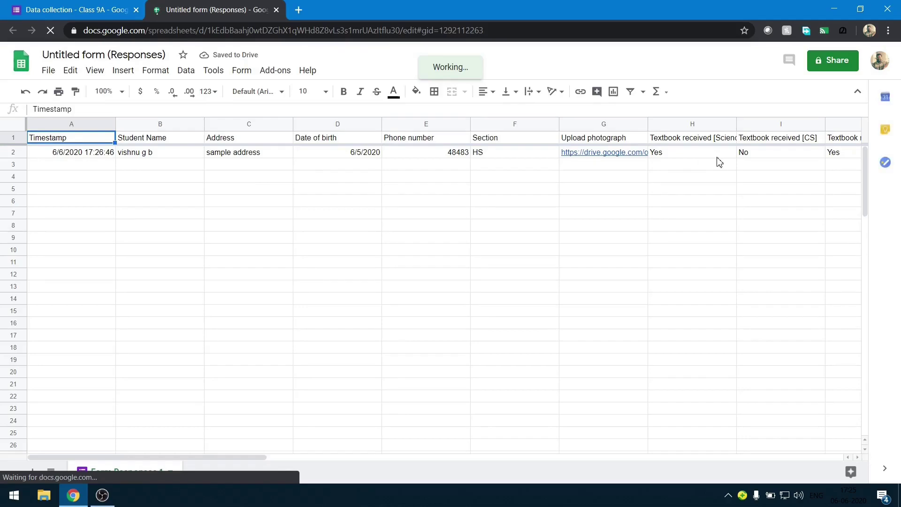
pyautogui.click(49, 71)
pyautogui.moveTo(123, 211)
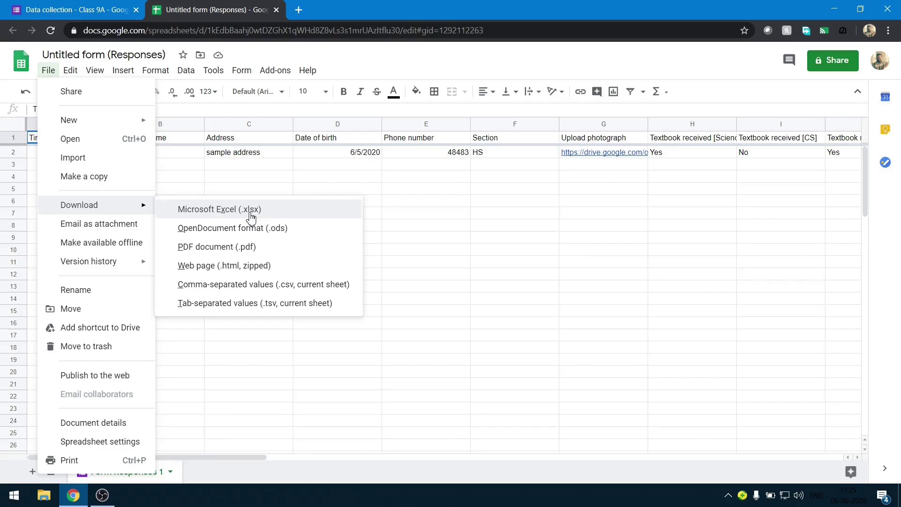
pyautogui.click(283, 211)
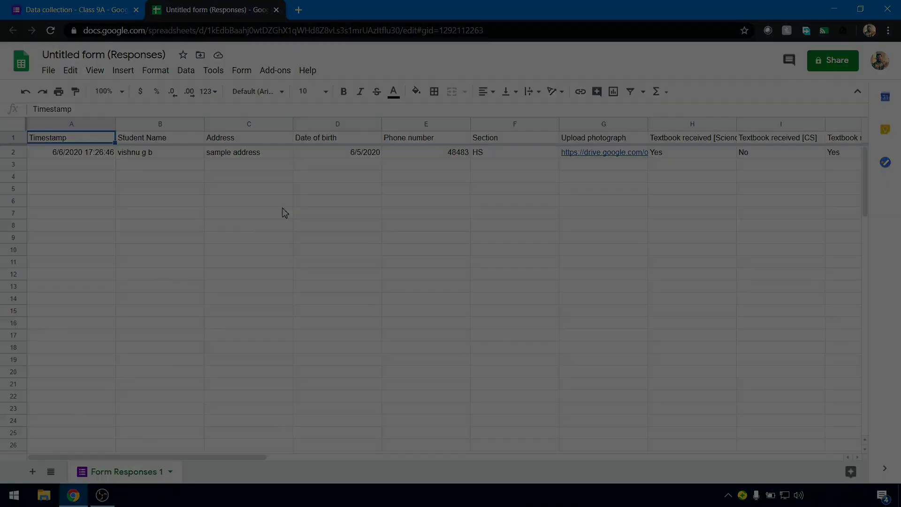